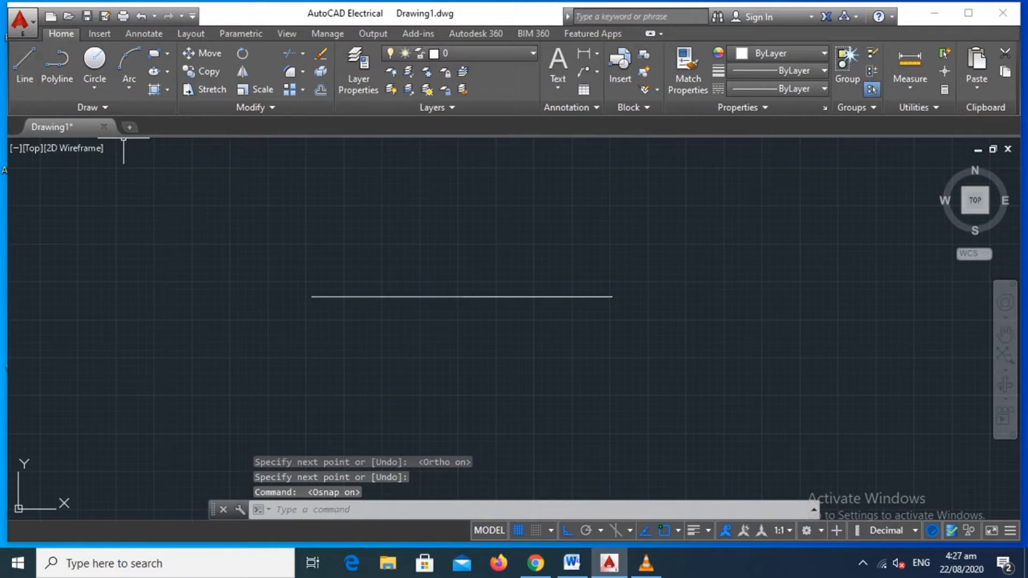
# Step: Draw a vertical line downward from each endpoint of the horizontal line, making the right one about 390 units long
pyautogui.click(24, 64)
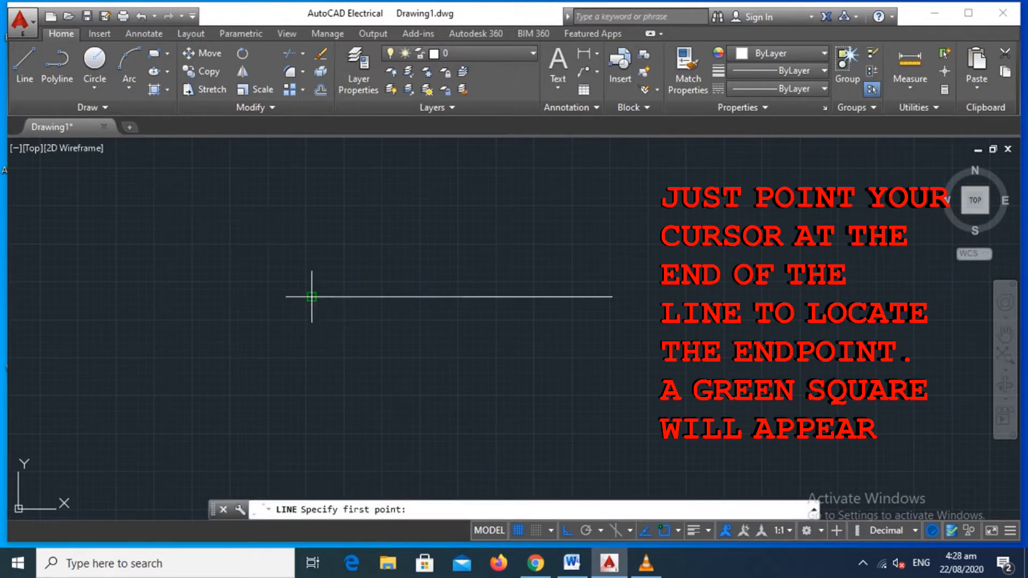
pyautogui.click(312, 297)
pyautogui.click(312, 361)
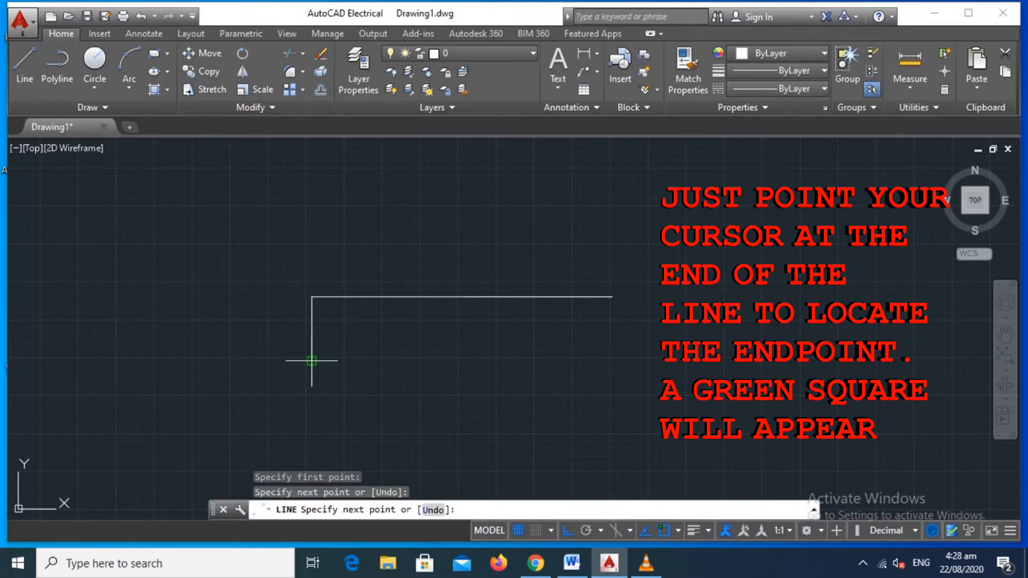
pyautogui.press('Return')
pyautogui.click(24, 65)
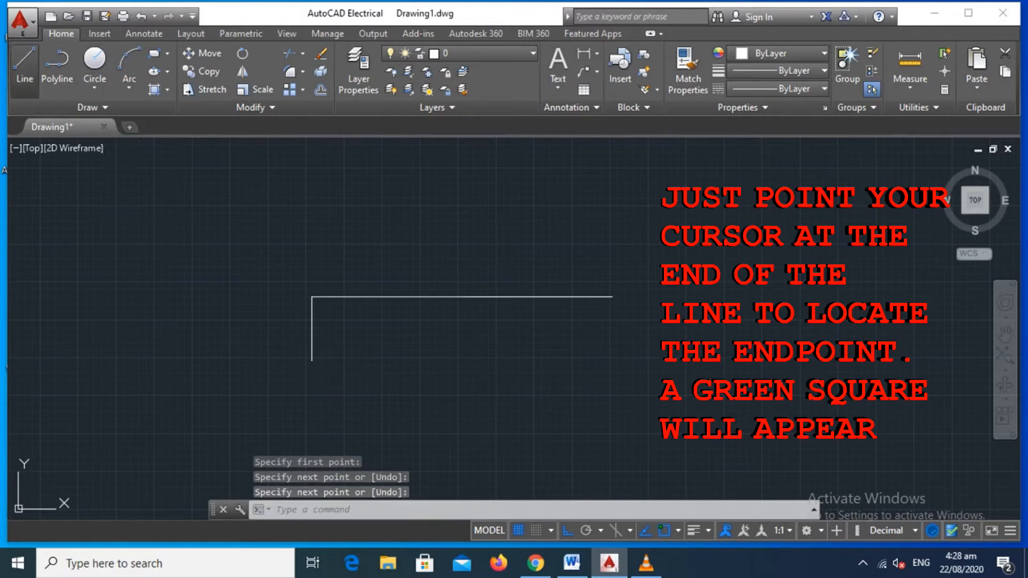
pyautogui.click(612, 296)
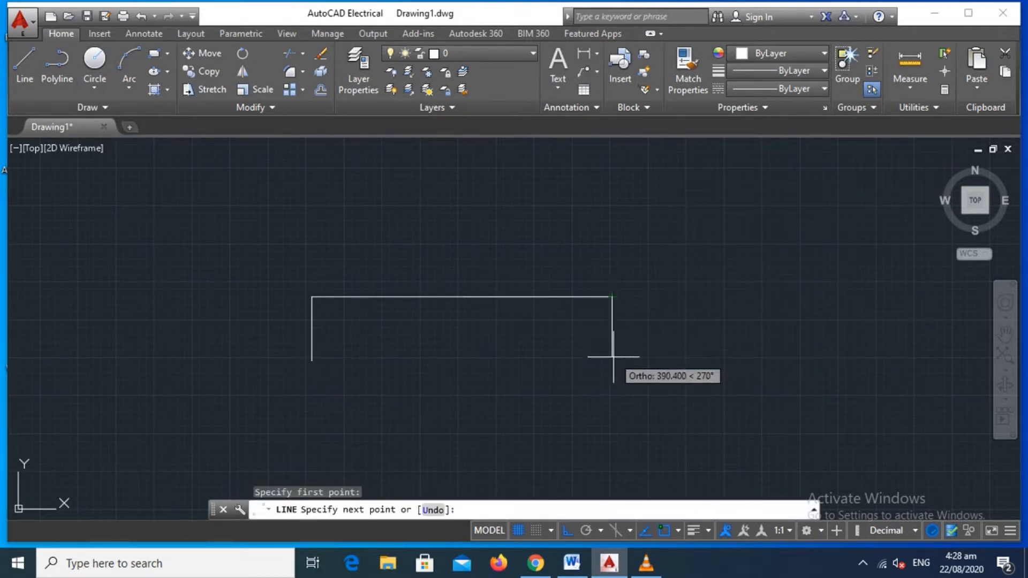
pyautogui.click(612, 356)
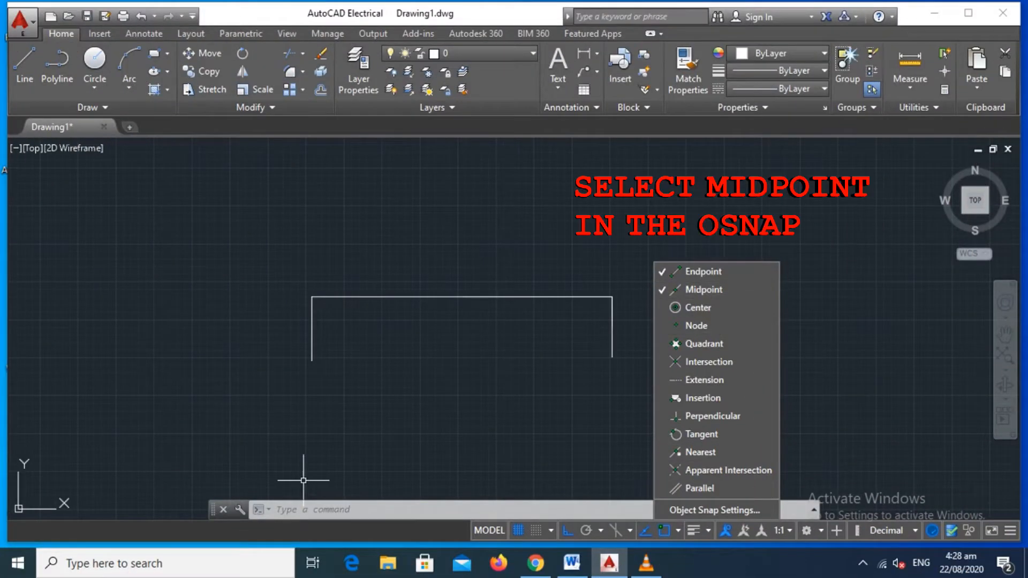
pyautogui.click(595, 455)
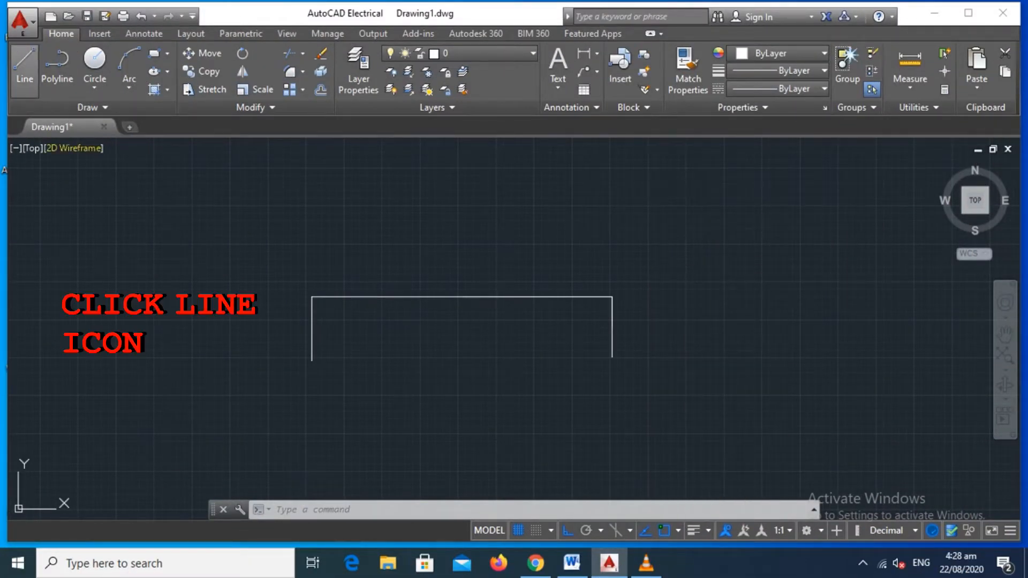
pyautogui.click(24, 63)
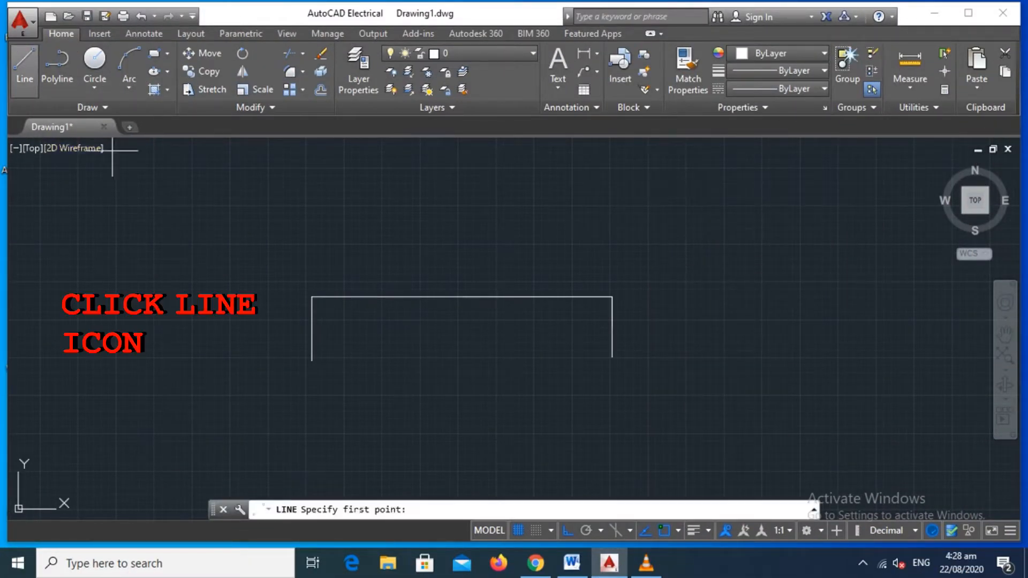
pyautogui.click(461, 297)
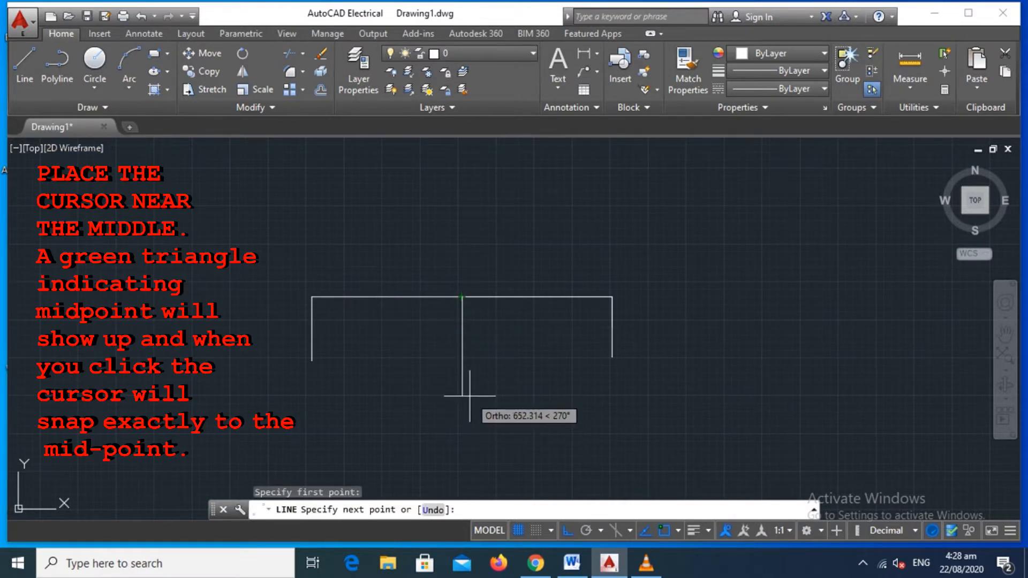
pyautogui.press('Escape')
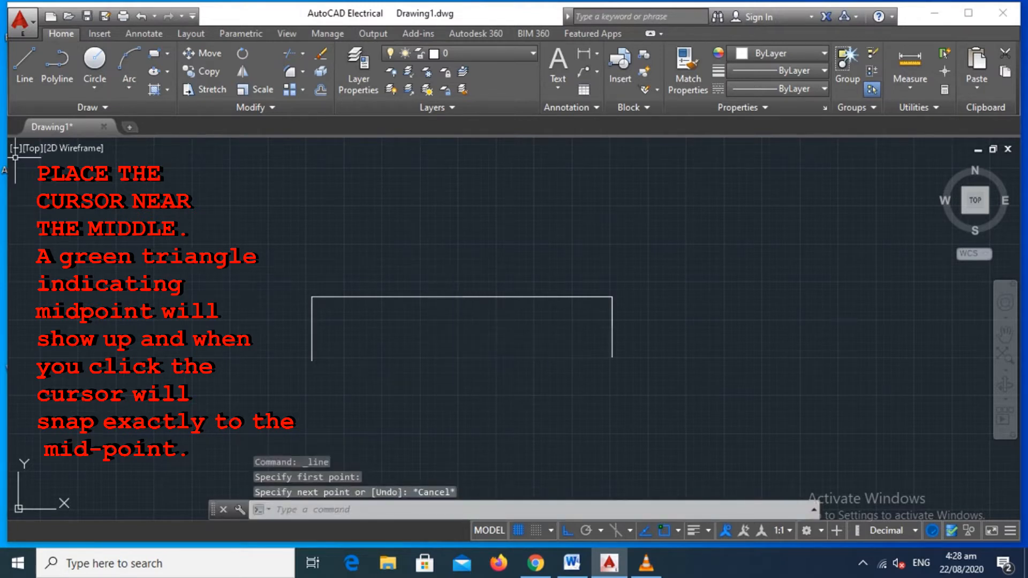
# Step: Draw a separate horizontal line below the open figure, spanning roughly between its two vertical sides
pyautogui.click(25, 63)
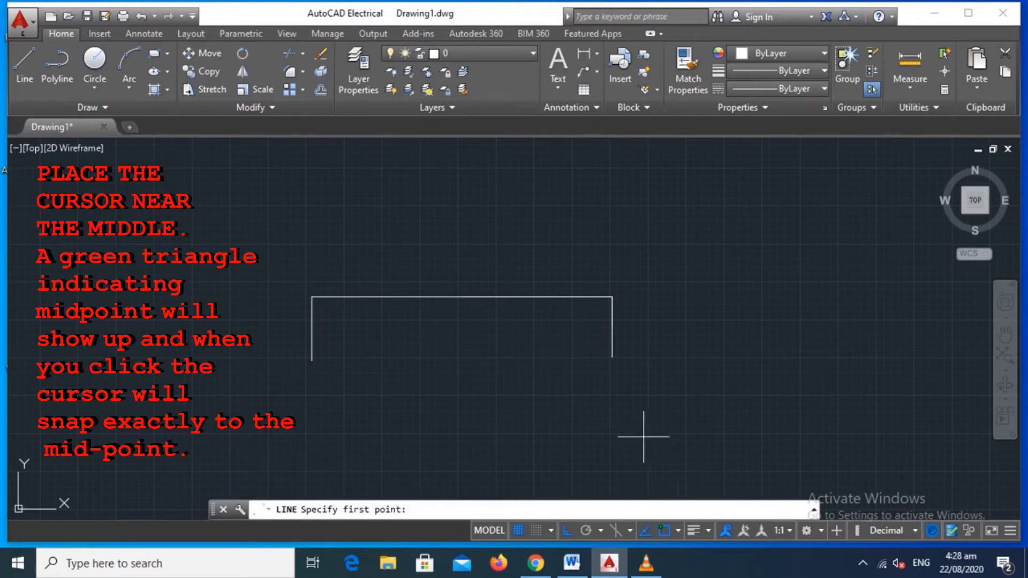
pyautogui.click(611, 422)
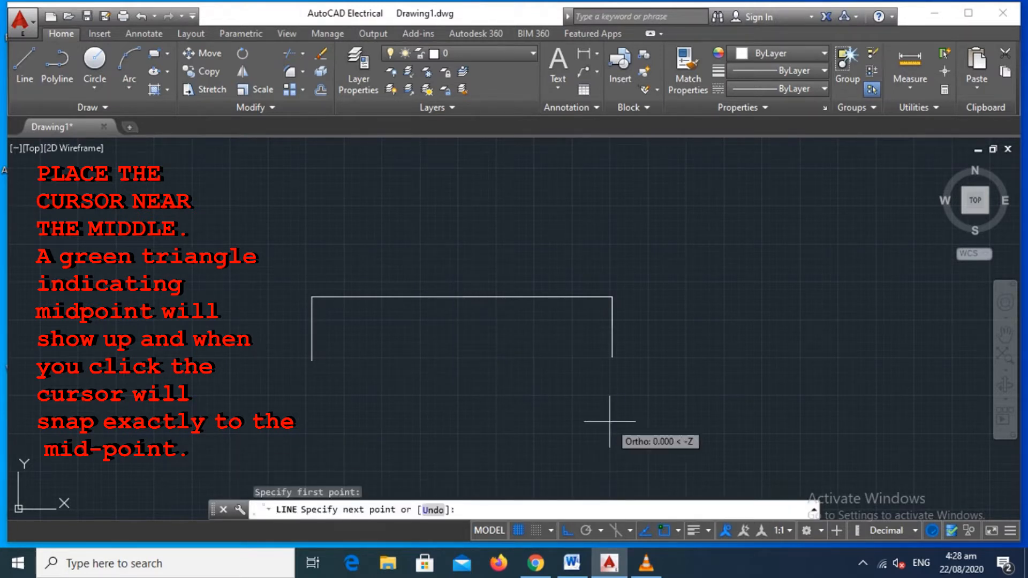
pyautogui.click(313, 422)
pyautogui.press('Escape')
# Step: Draw a vertical line from the upper horizontal line's midpoint down to the lower horizontal line's midpoint
pyautogui.click(24, 63)
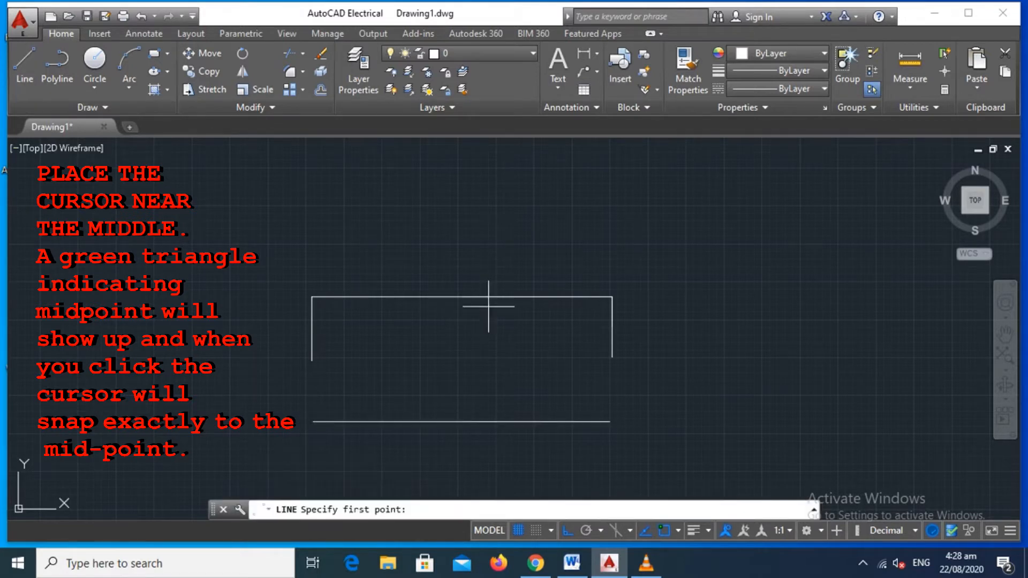
pyautogui.click(462, 297)
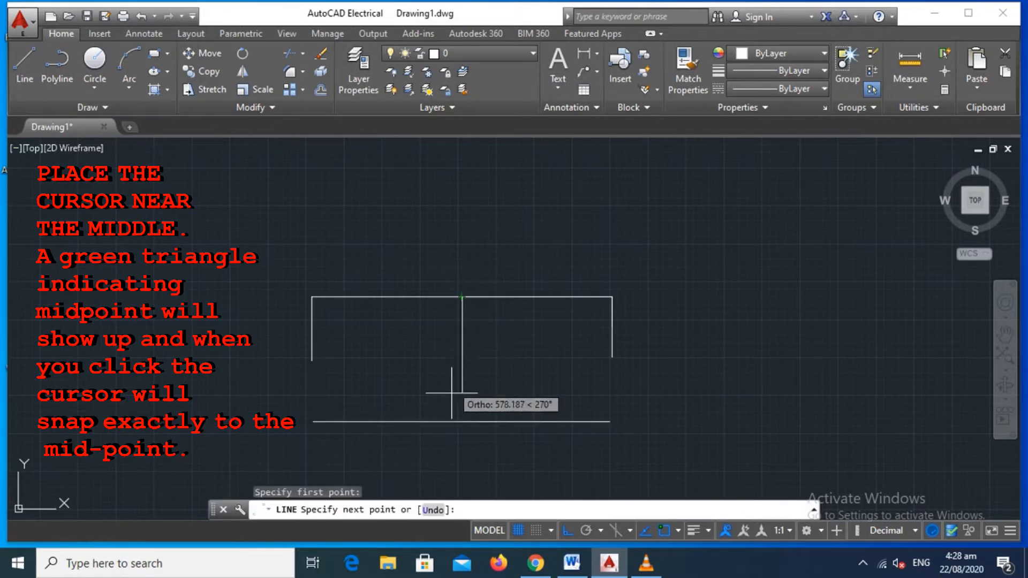
pyautogui.click(462, 422)
pyautogui.press('Return')
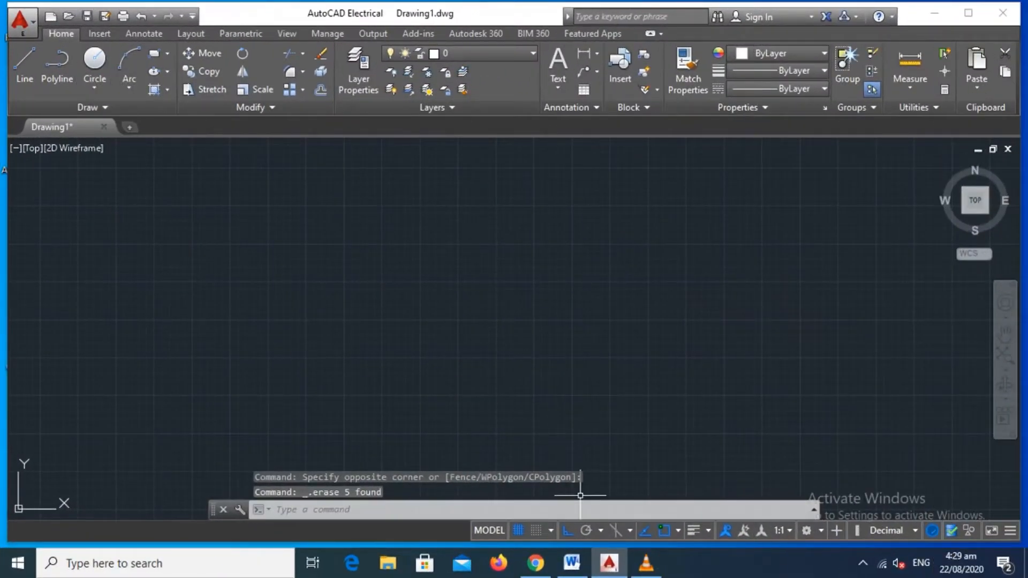
# Step: Add Center to the active object snaps and draw a circle with a radius of about 628 units
pyautogui.click(678, 531)
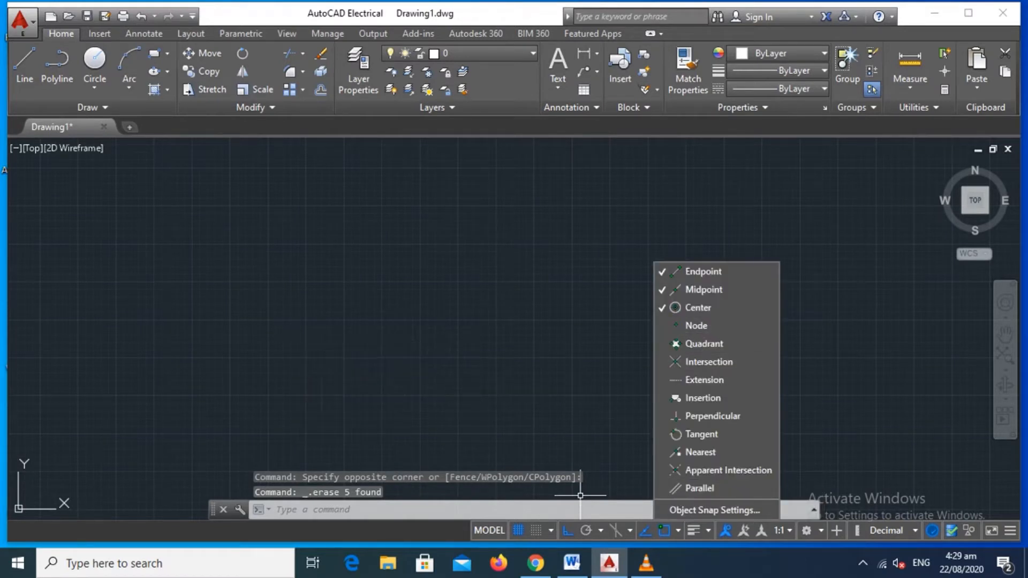
pyautogui.click(94, 65)
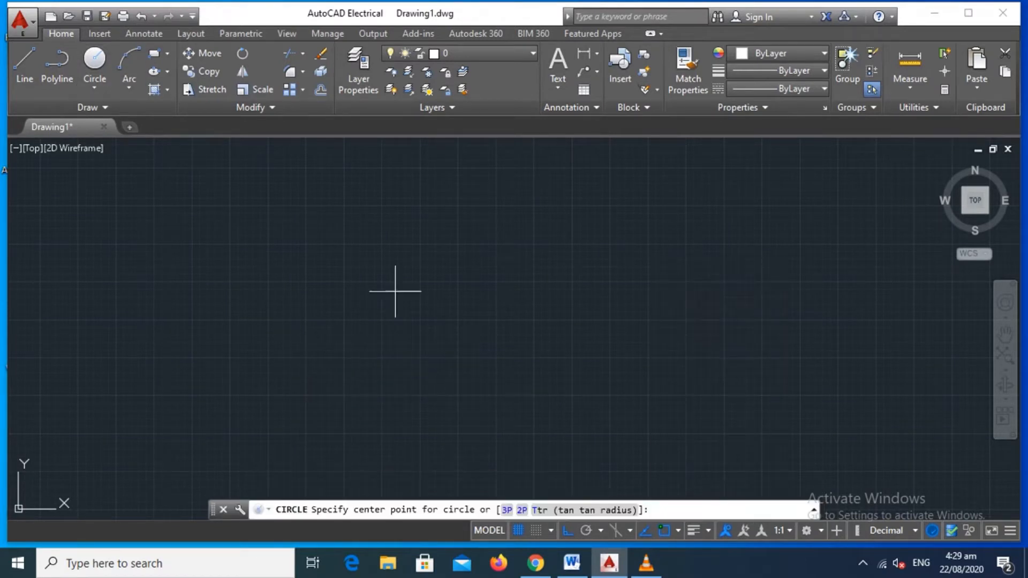
pyautogui.click(494, 359)
pyautogui.click(473, 263)
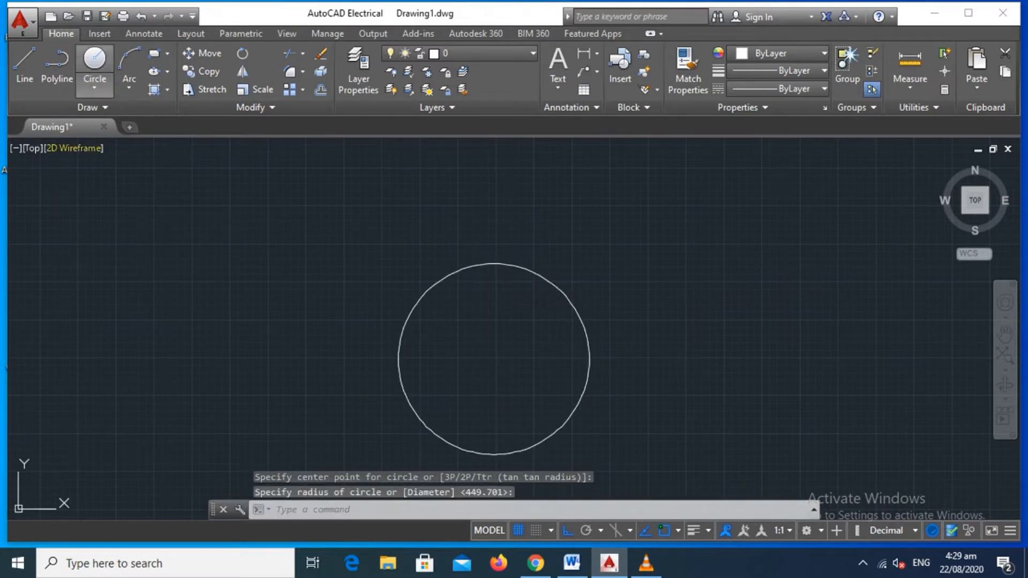
# Step: Draw a smaller concentric circle inside the large one, snapping to the large circle's center
pyautogui.click(95, 64)
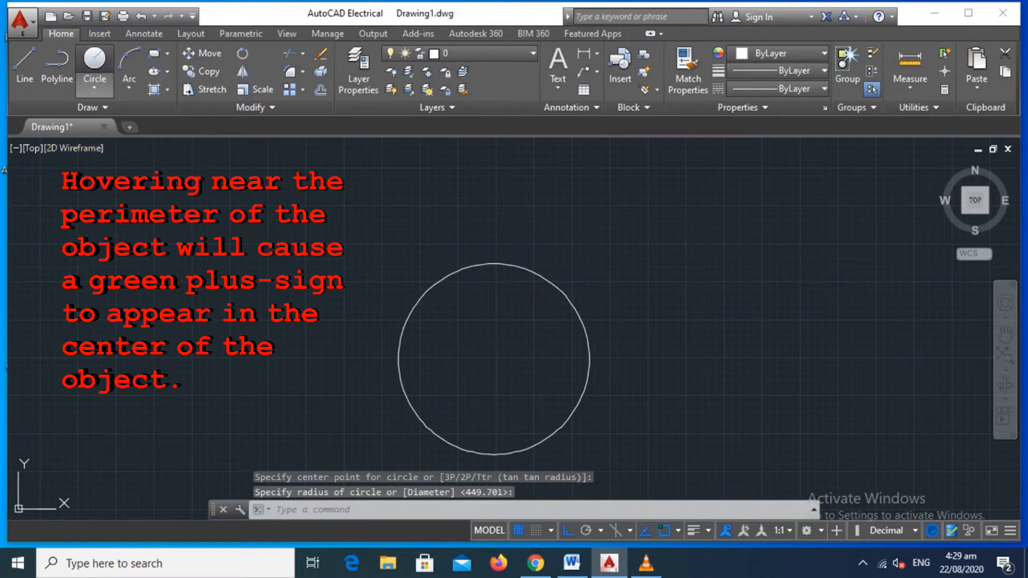
pyautogui.click(494, 358)
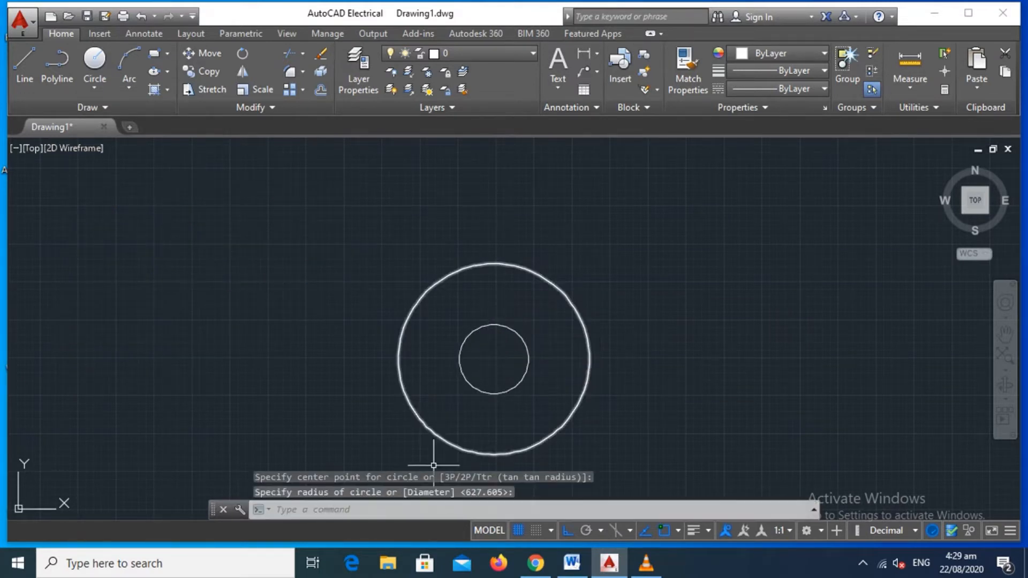
pyautogui.press('Escape')
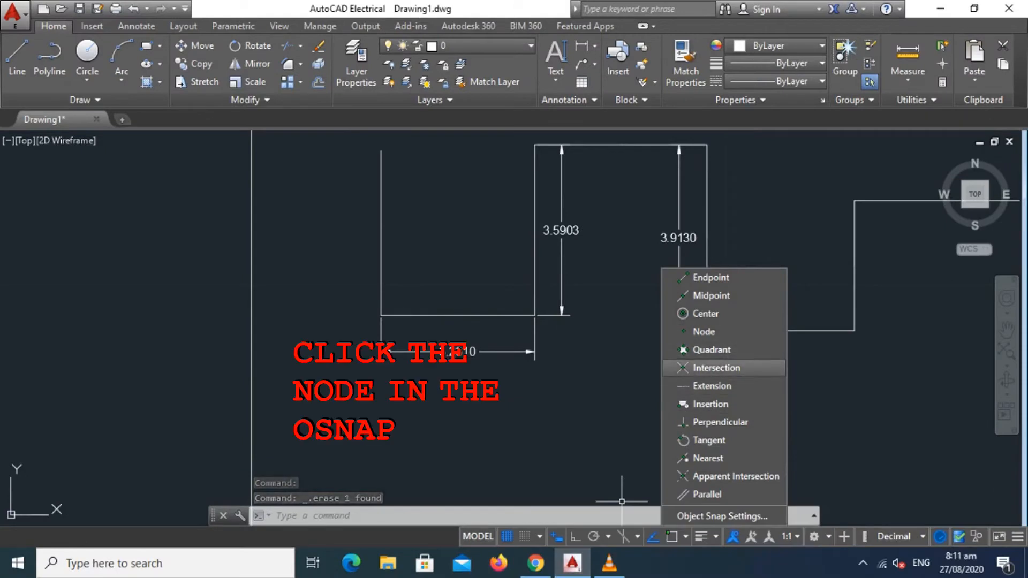
# Step: Enable the Node object snap and draw connected lines from the 3.2310 dimension text through the lower-left corner and 3.5903 text to the 3.9130 dimension's lower end
pyautogui.click(704, 331)
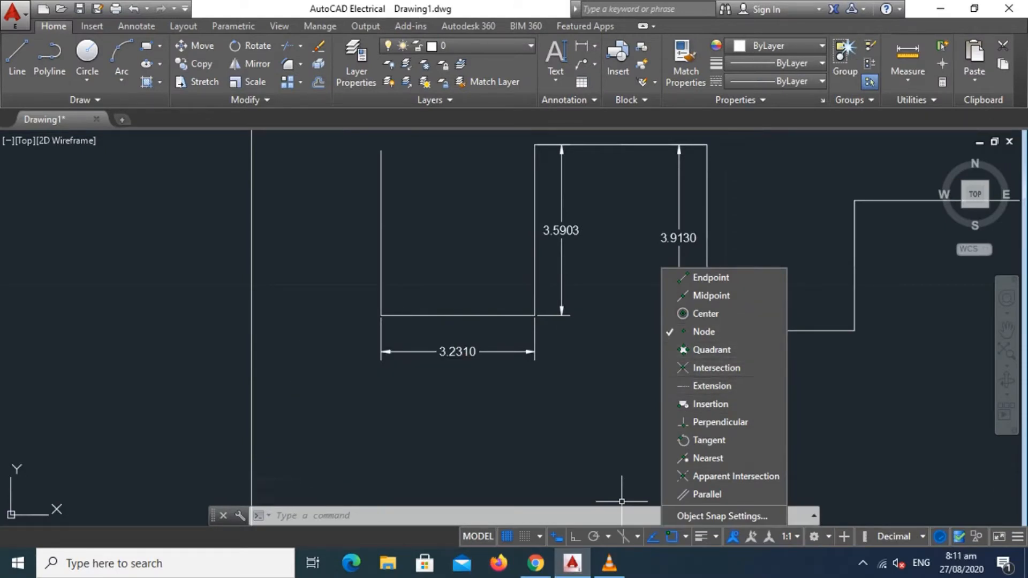
pyautogui.click(594, 427)
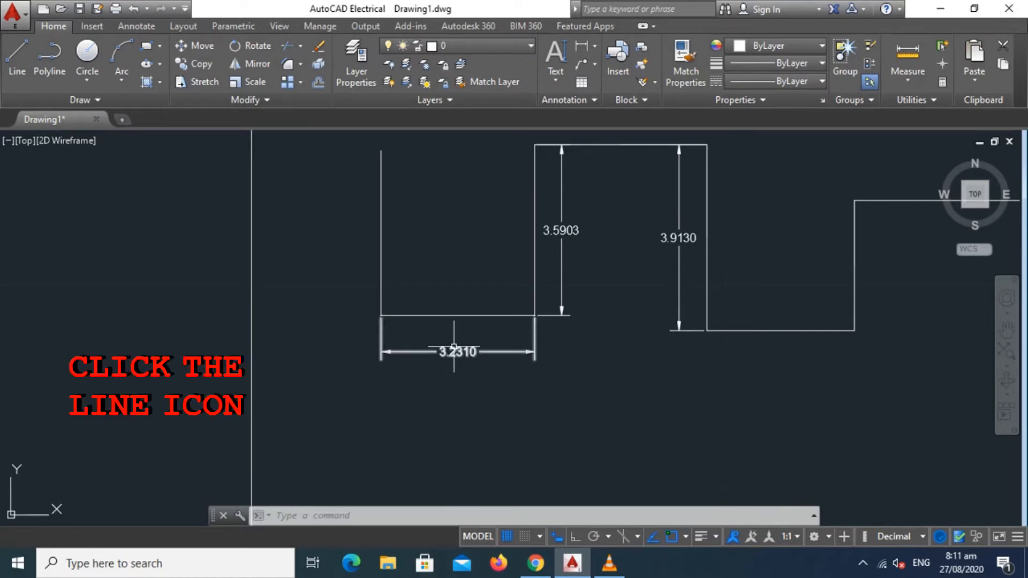
pyautogui.click(17, 59)
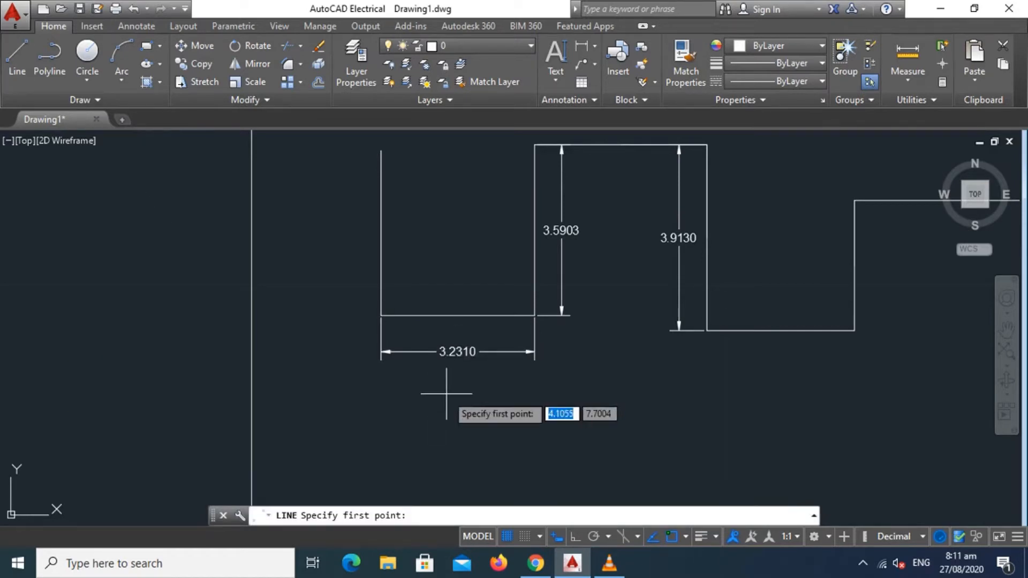
pyautogui.click(458, 352)
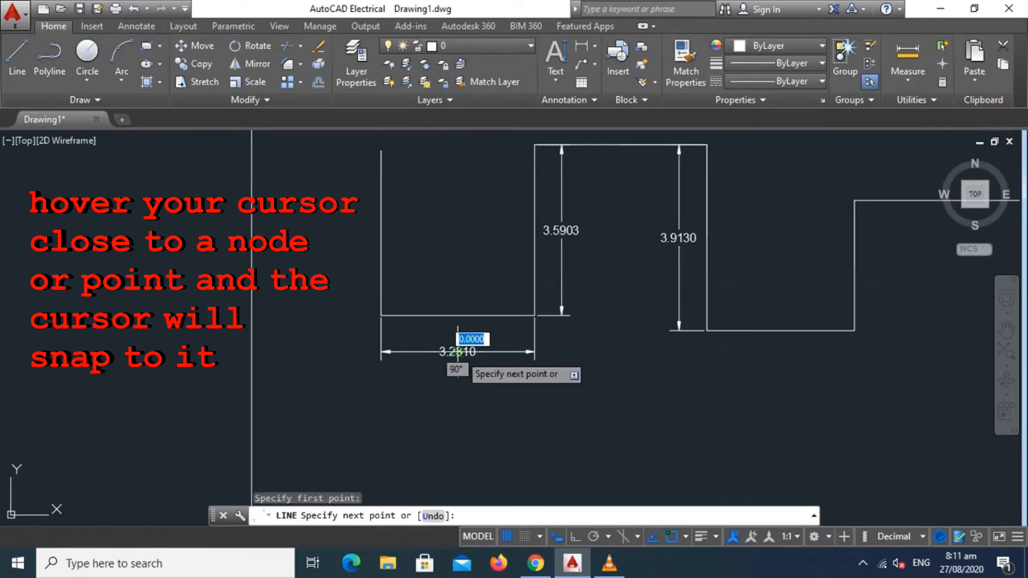
pyautogui.click(382, 315)
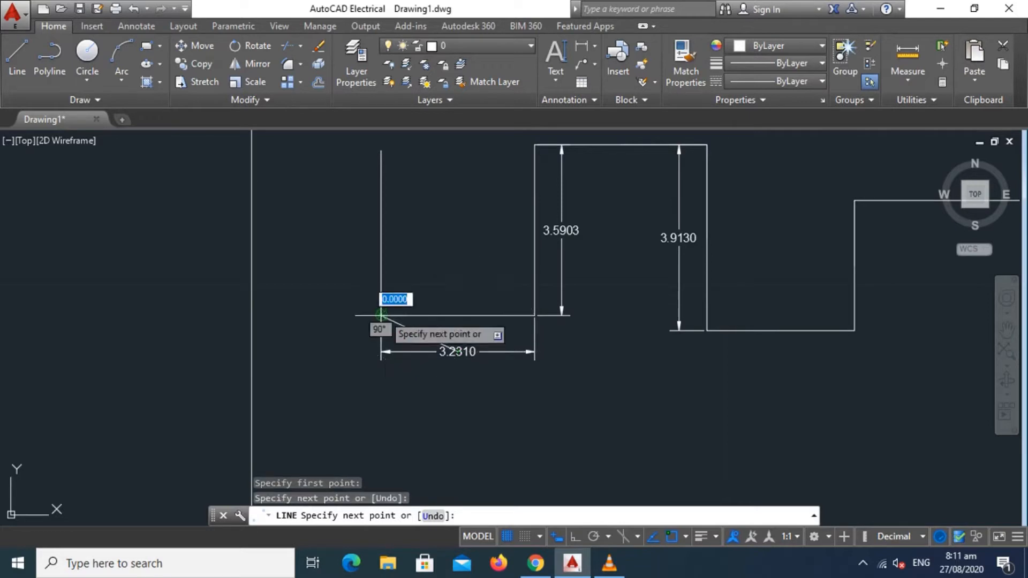
pyautogui.click(562, 230)
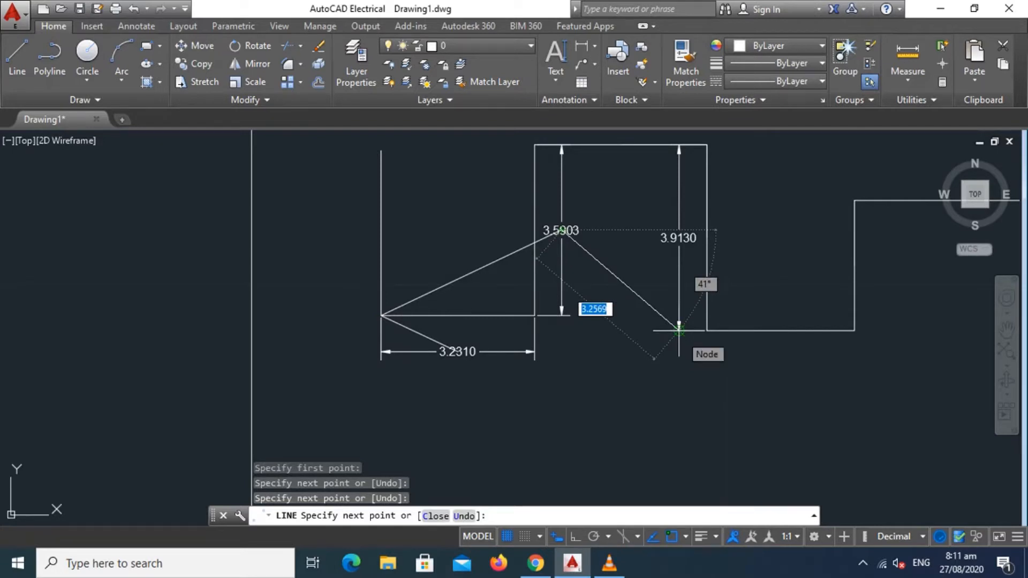
pyautogui.click(679, 330)
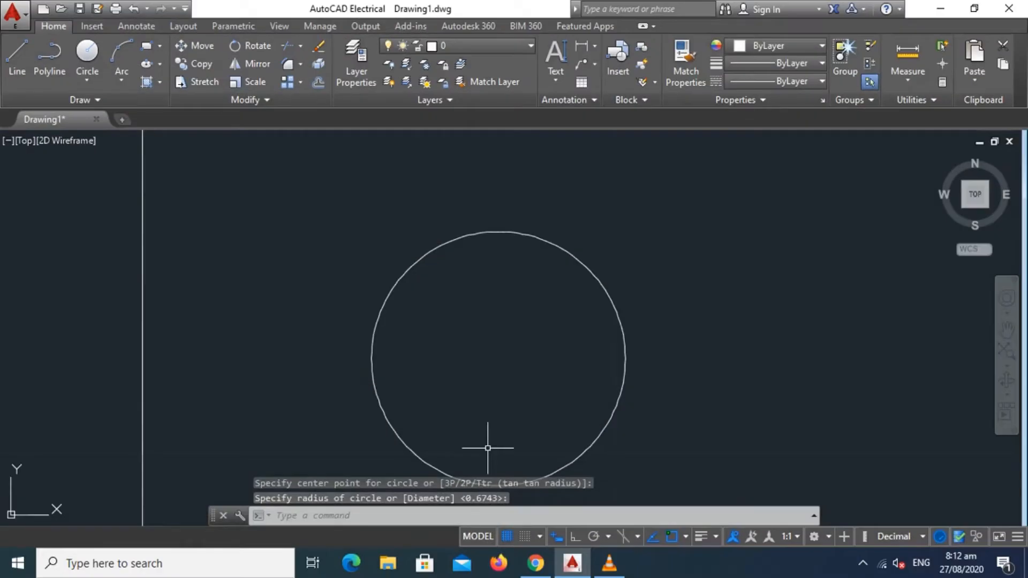
# Step: Switch the object snap from Node to Quadrant and draw a vertical line between the circle's top and bottom quadrants
pyautogui.click(686, 536)
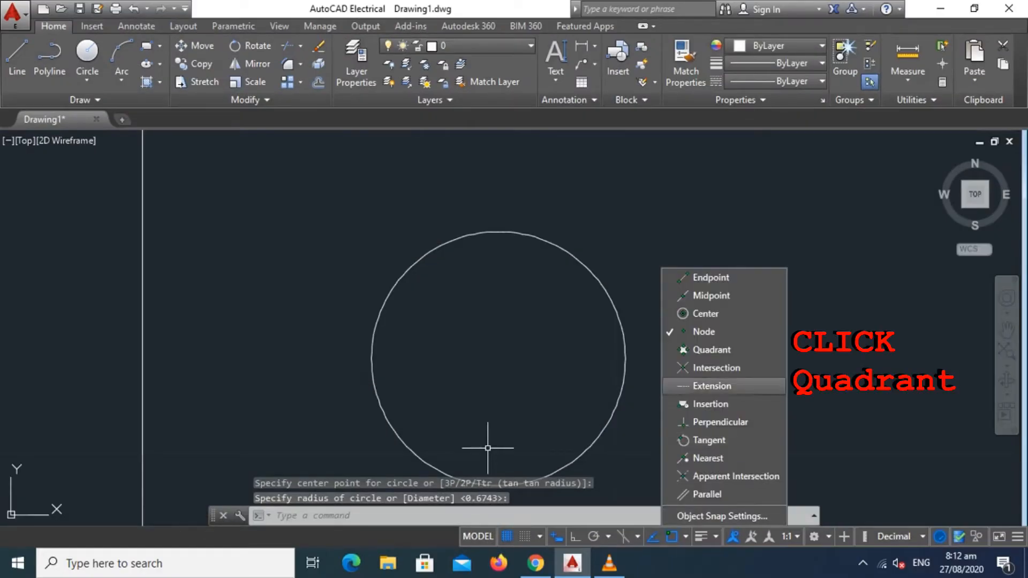
pyautogui.click(703, 332)
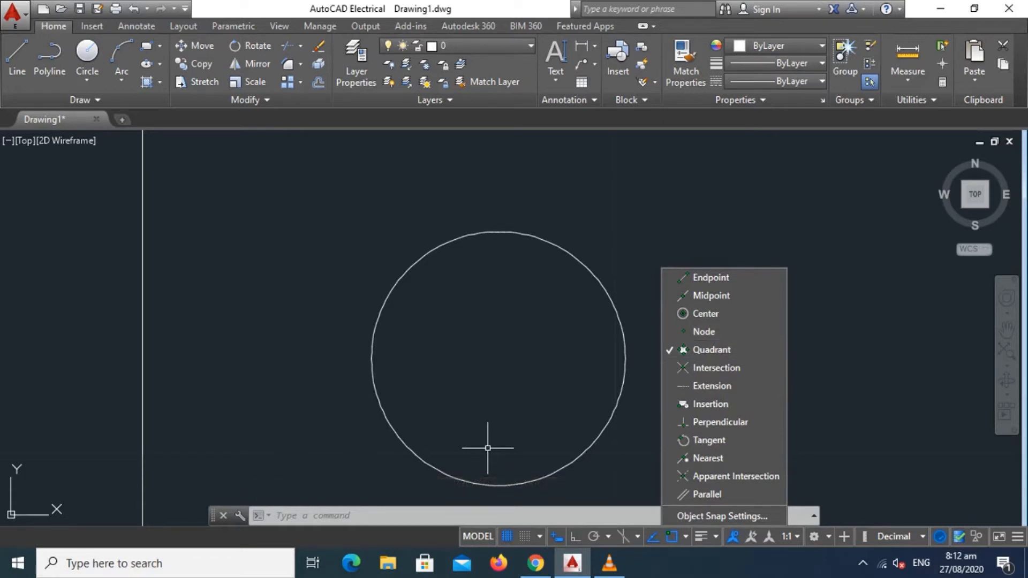
pyautogui.press('l')
pyautogui.press('Return')
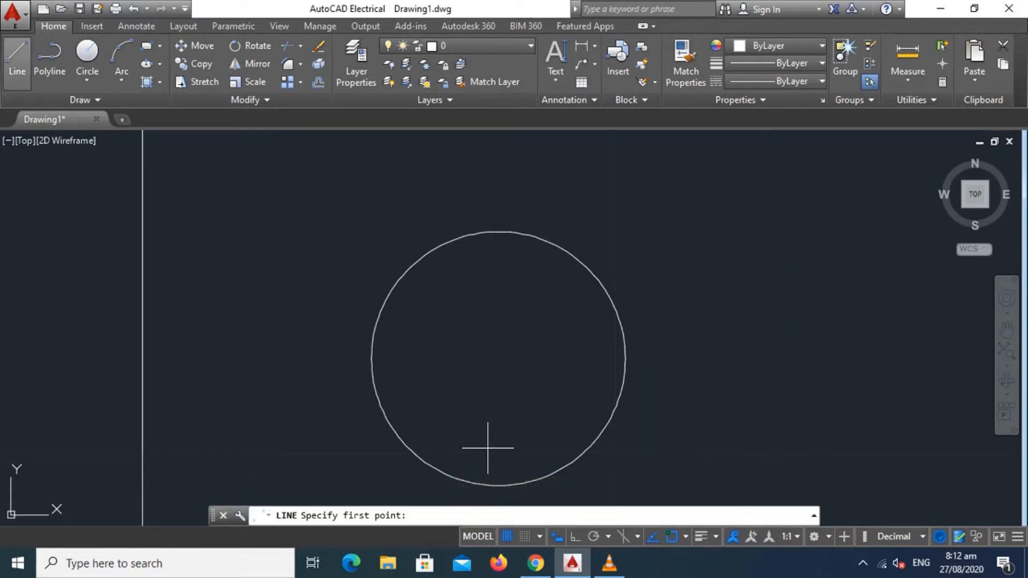
pyautogui.click(498, 232)
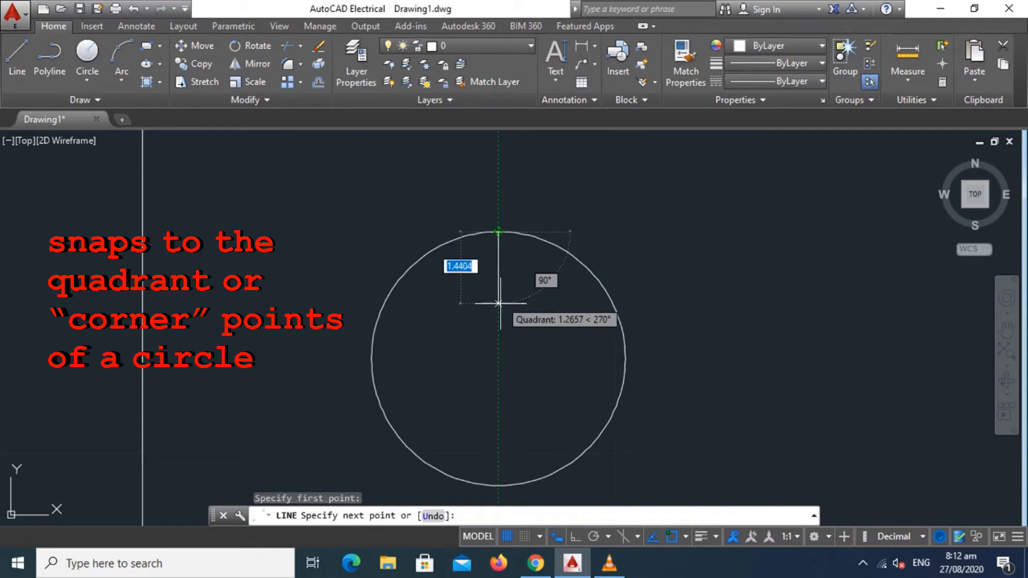
pyautogui.click(498, 486)
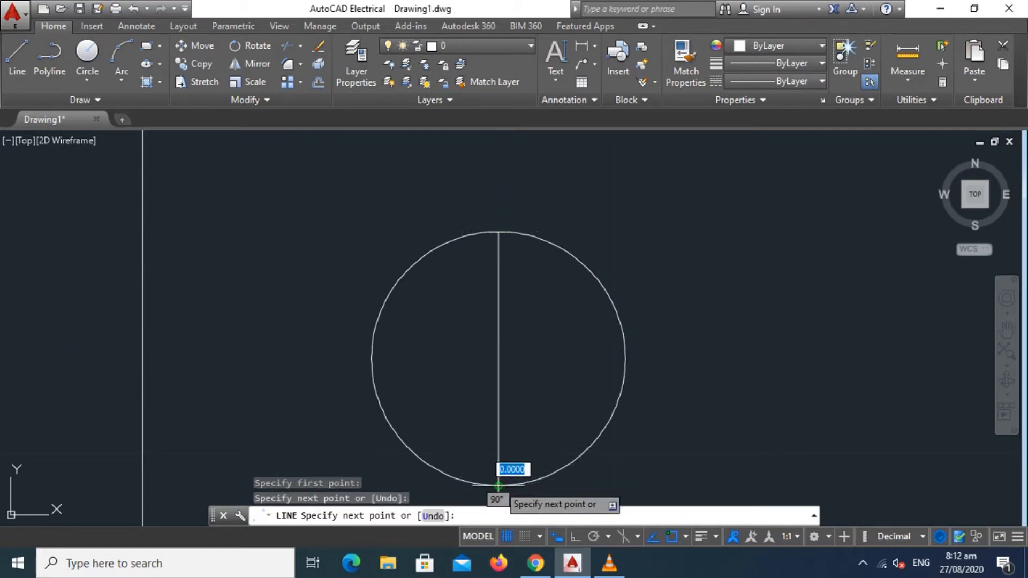
pyautogui.press('Return')
# Step: Draw a horizontal line across the circle from its left quadrant to its right quadrant
pyautogui.click(17, 59)
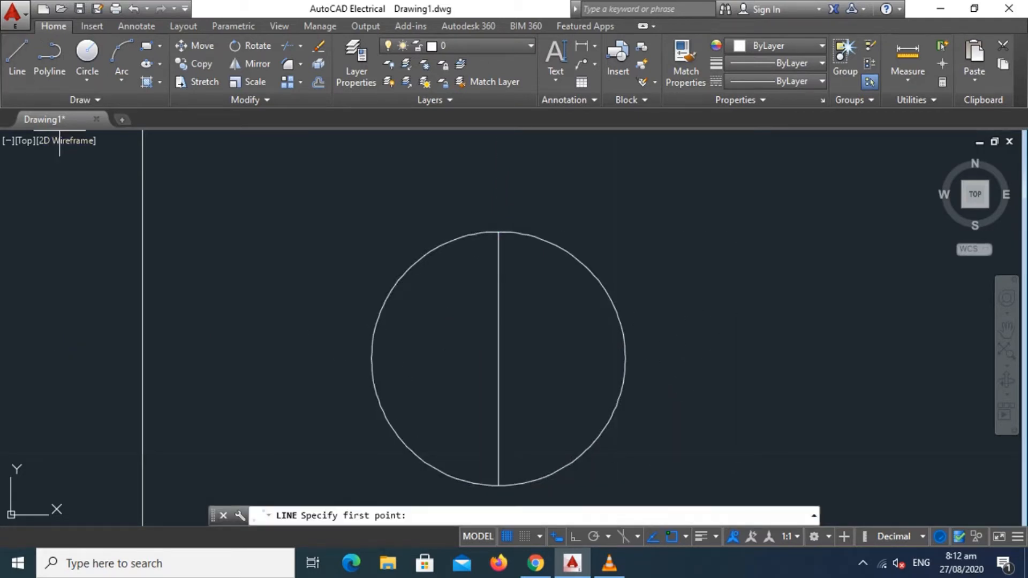
pyautogui.click(370, 359)
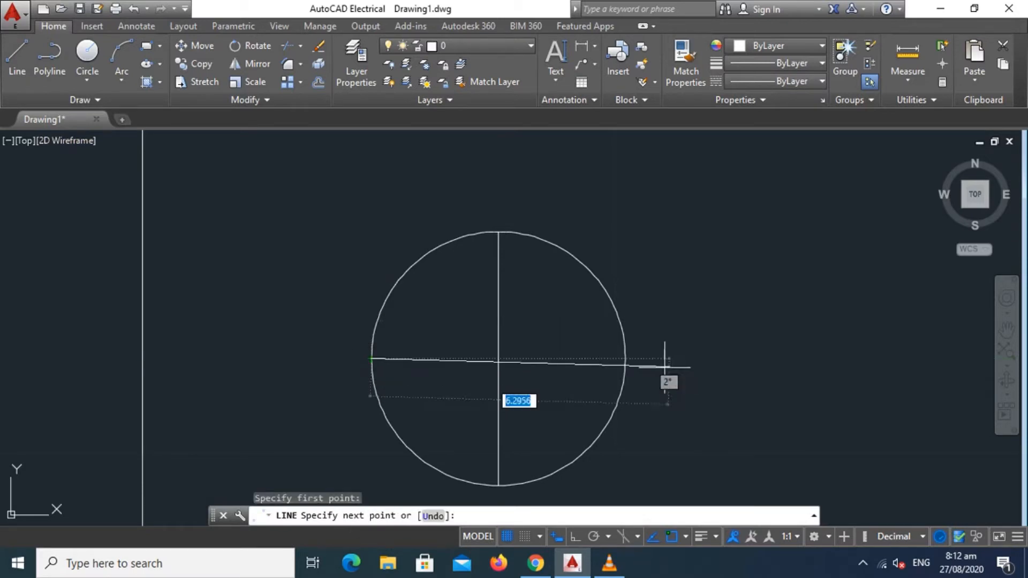
pyautogui.click(625, 359)
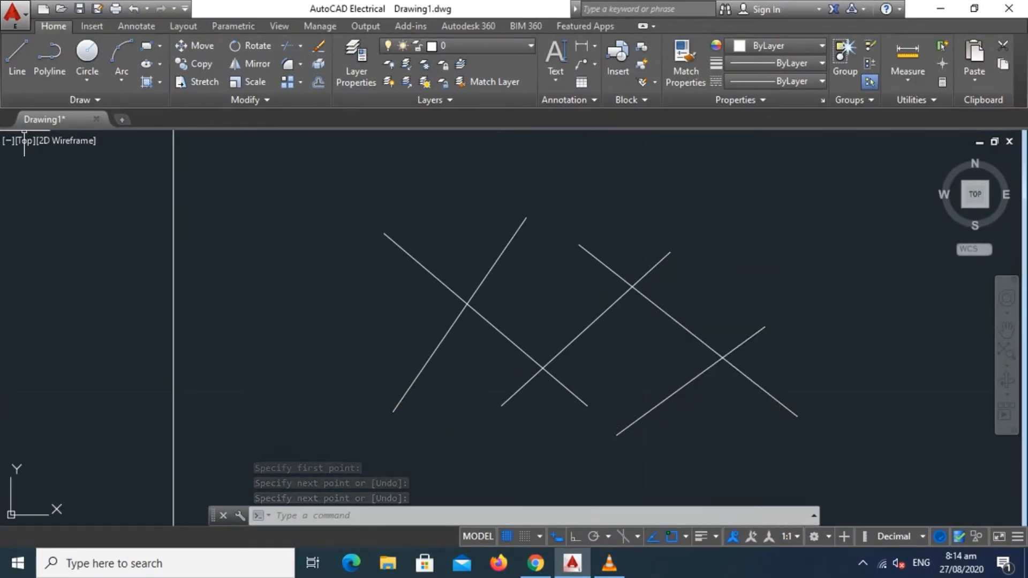
# Step: Draw a line from the leftmost crossing of the slanted lines to the uppermost crossing, snapping to both intersections
pyautogui.click(16, 58)
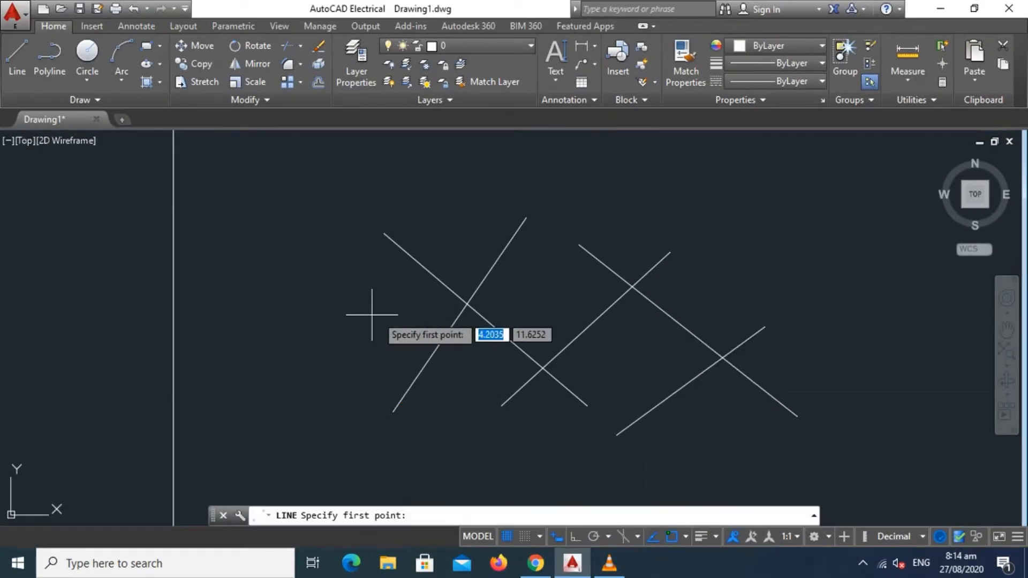
pyautogui.click(467, 304)
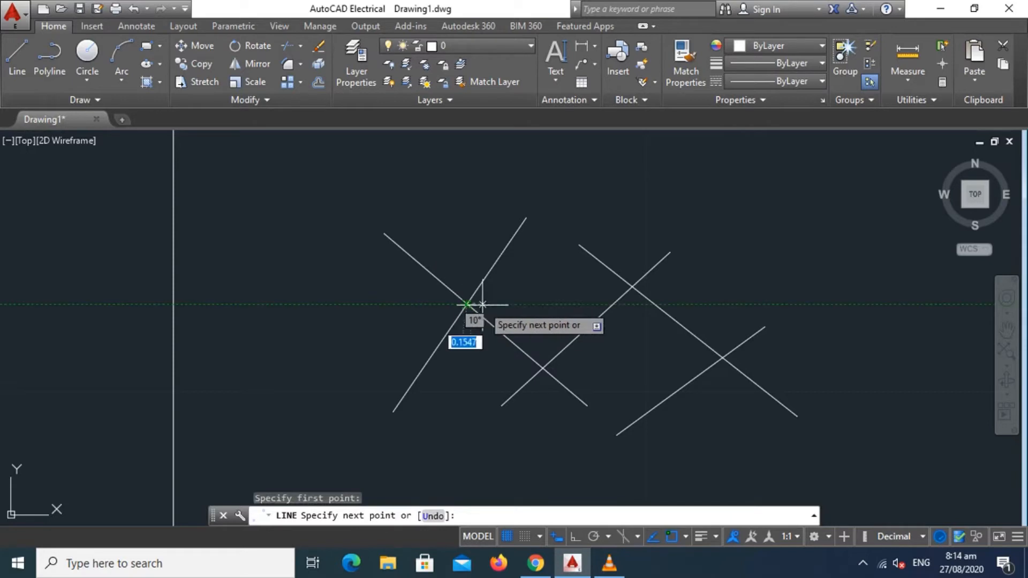
pyautogui.click(633, 287)
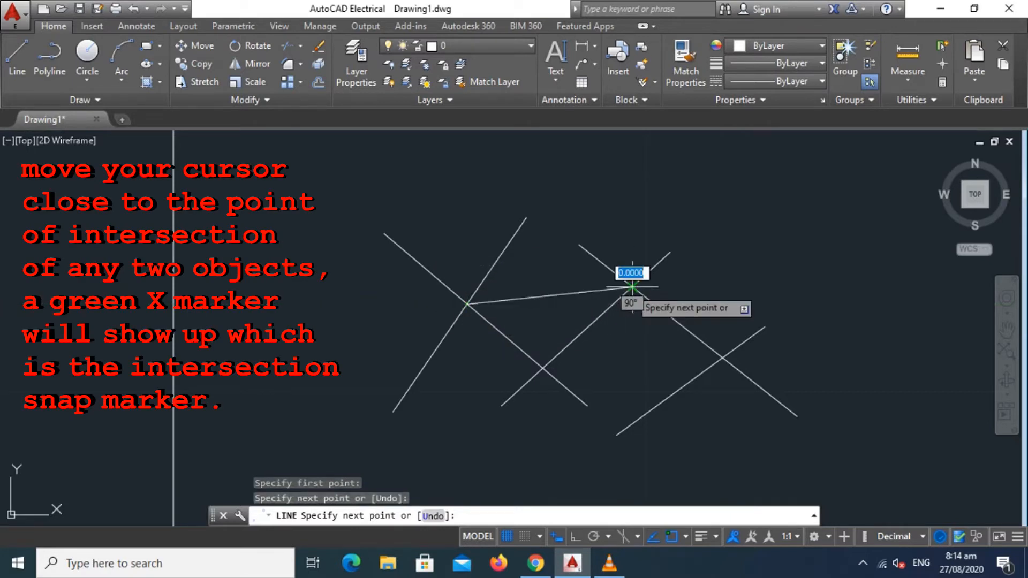
pyautogui.press('Return')
# Step: Draw a second line from the lower middle crossing to the rightmost crossing, snapping to both intersections
pyautogui.click(17, 54)
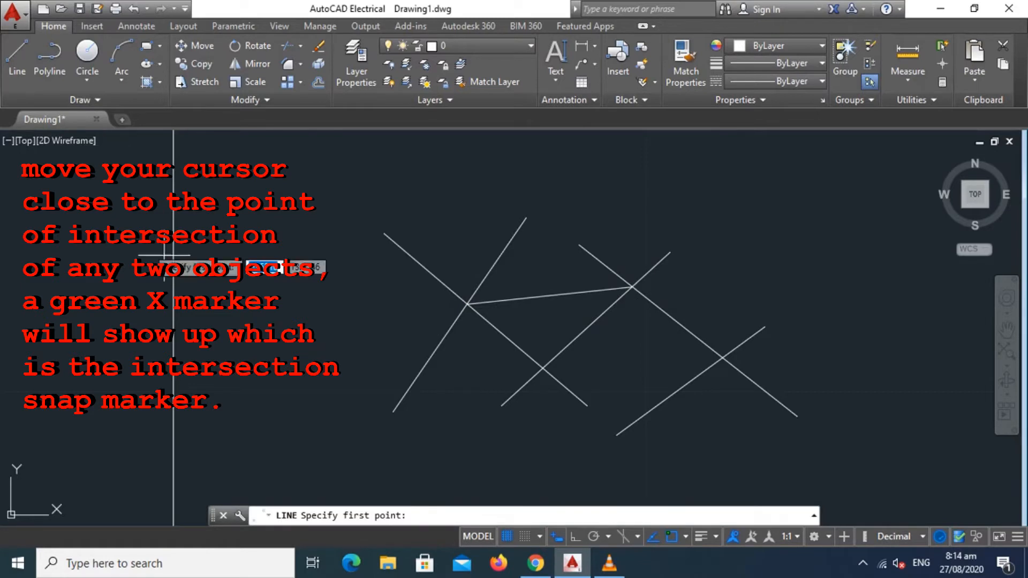
pyautogui.click(543, 368)
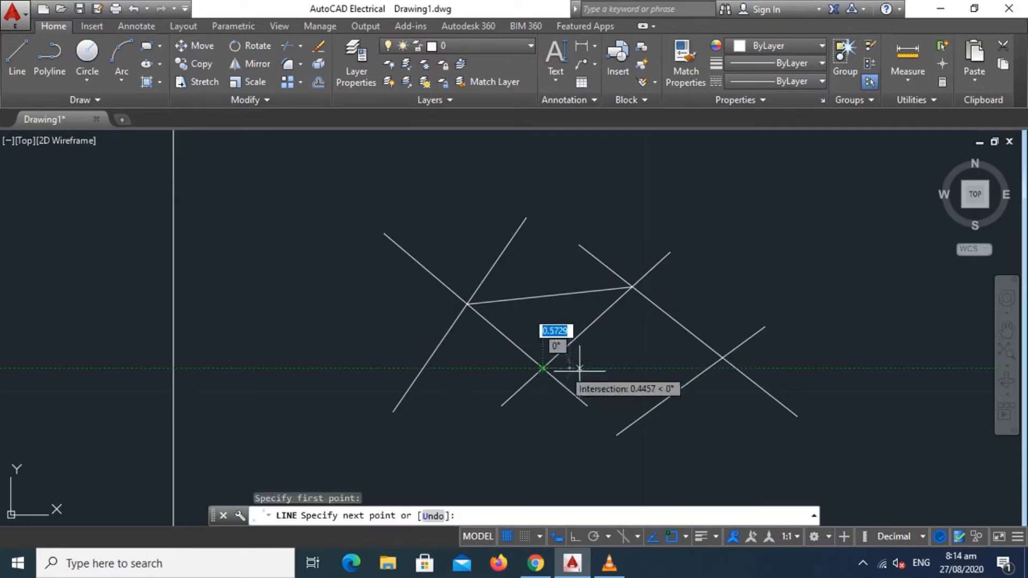
pyautogui.click(723, 358)
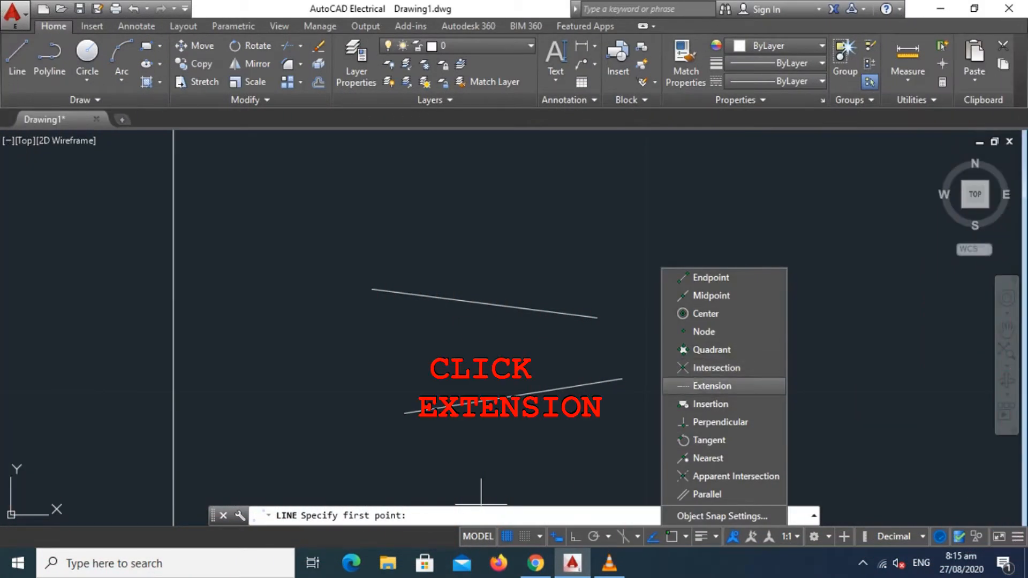
# Step: Enable the Extension object snap and draw a line between the two slanted lines, ending on the upper line's extension beyond its right end
pyautogui.click(712, 386)
pyautogui.click(17, 58)
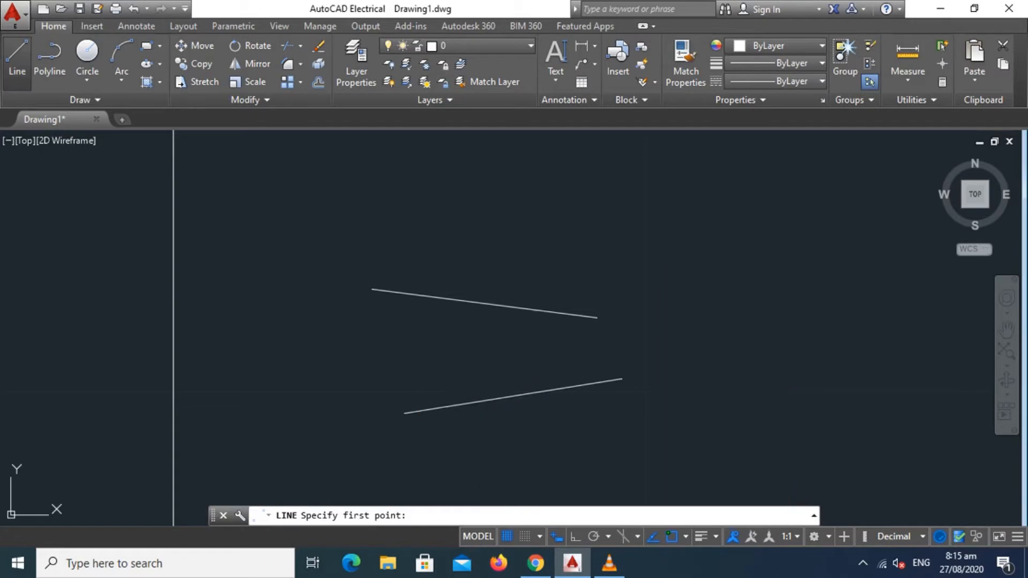
pyautogui.click(277, 366)
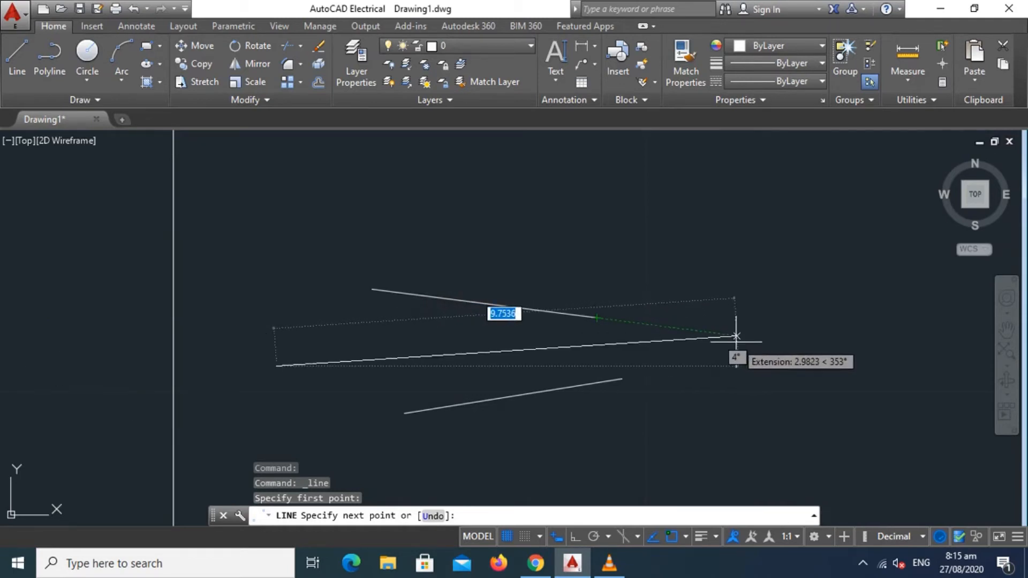
pyautogui.click(774, 341)
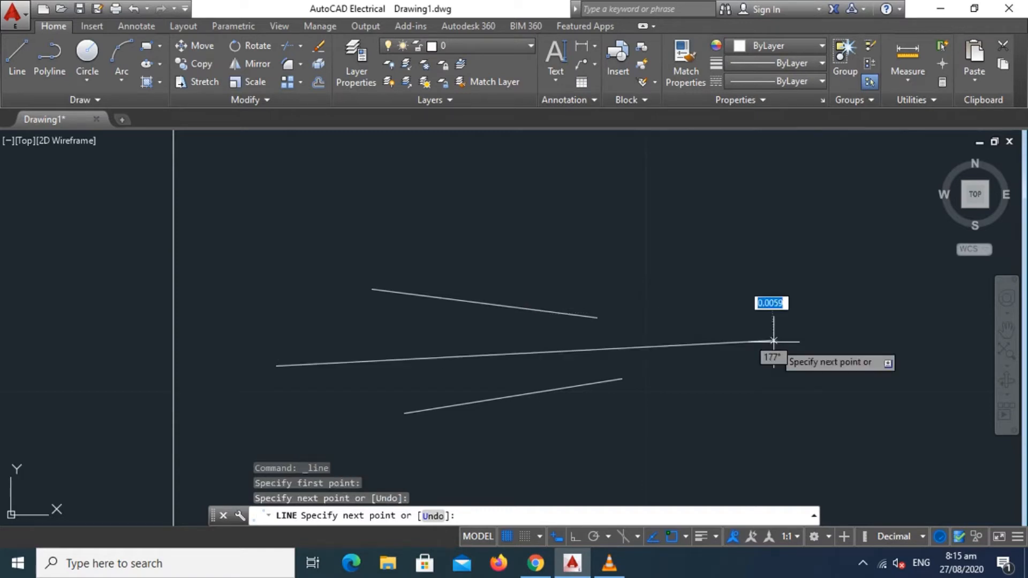
pyautogui.press('Return')
# Step: Draw a line about 7.55 long from below the lower line to a point on the middle line's extension past its right end
pyautogui.click(17, 58)
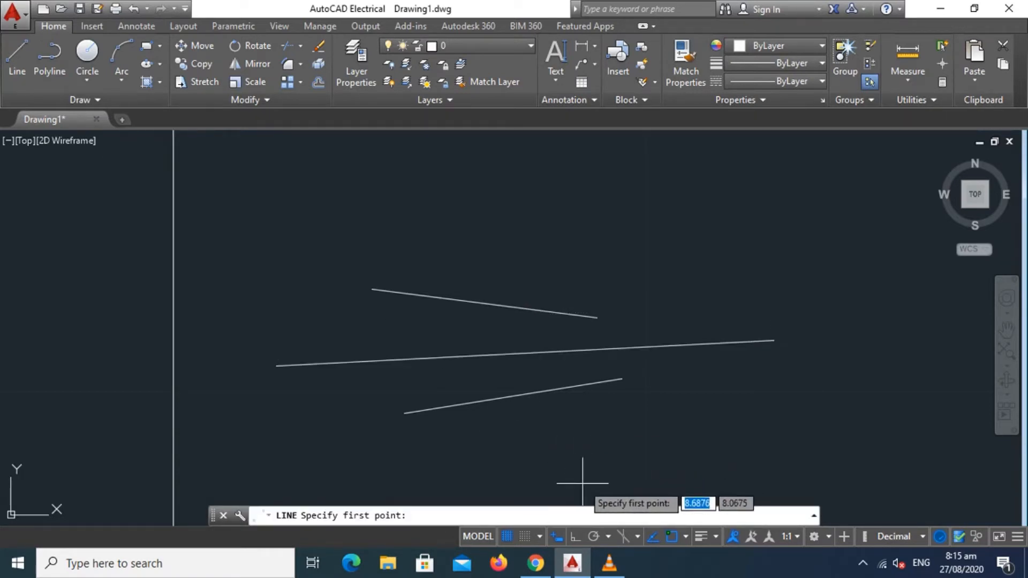
pyautogui.click(523, 472)
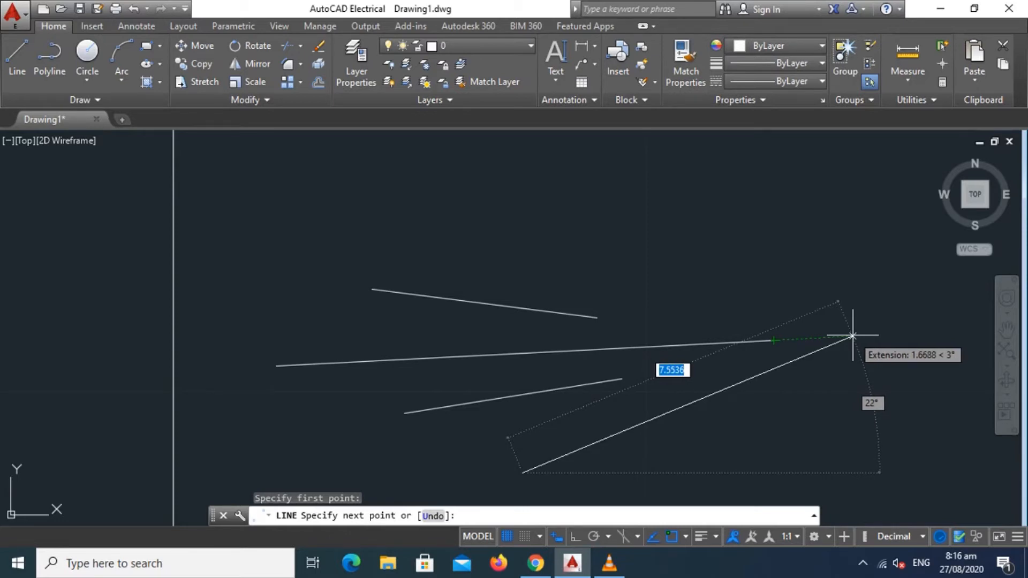
pyautogui.click(852, 335)
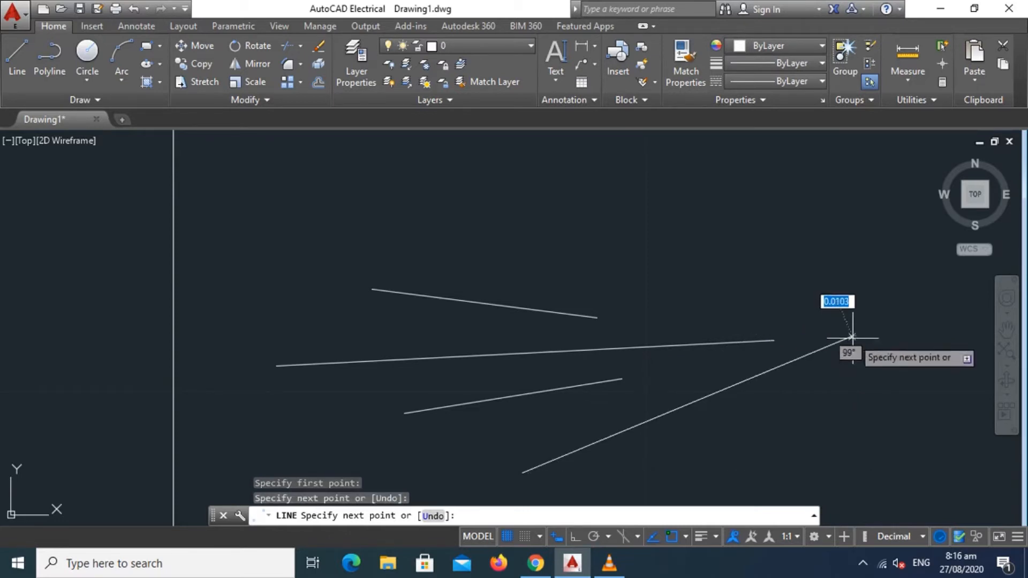
pyautogui.press('Return')
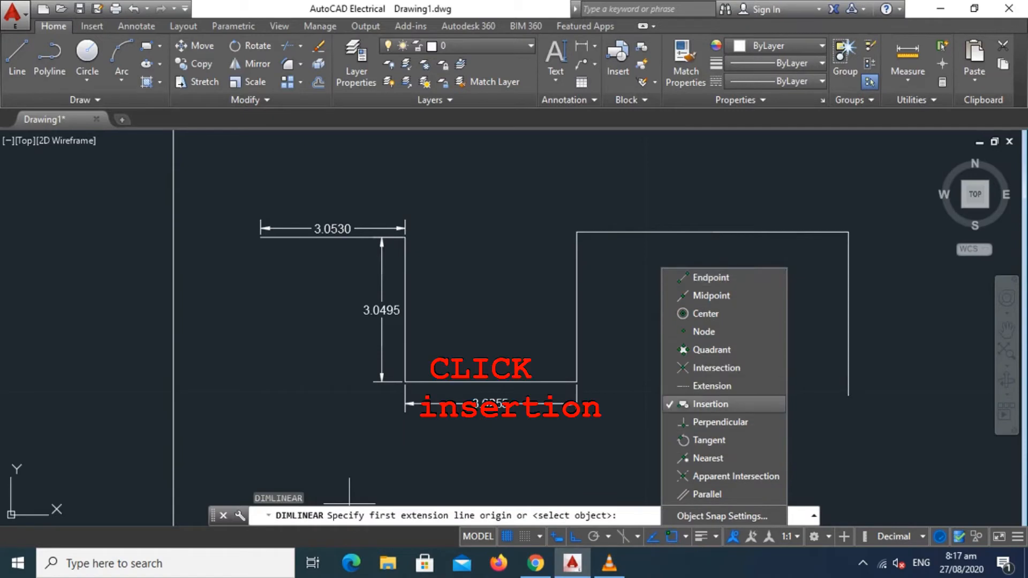
# Step: Draw connected lines through the insertion points of the 3.6255, 3.0495 and 3.0530 dimension texts
pyautogui.click(17, 60)
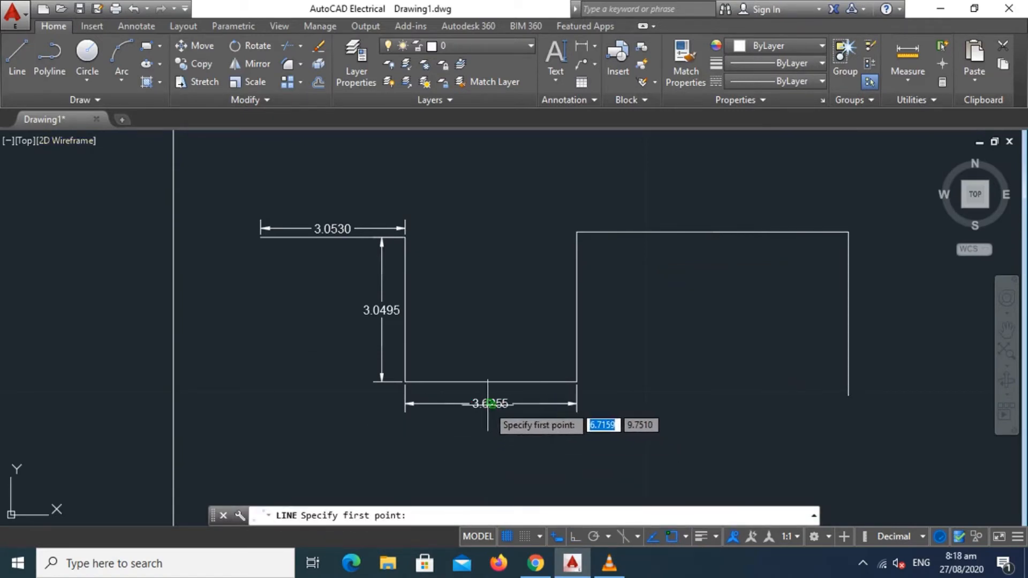
pyautogui.click(488, 403)
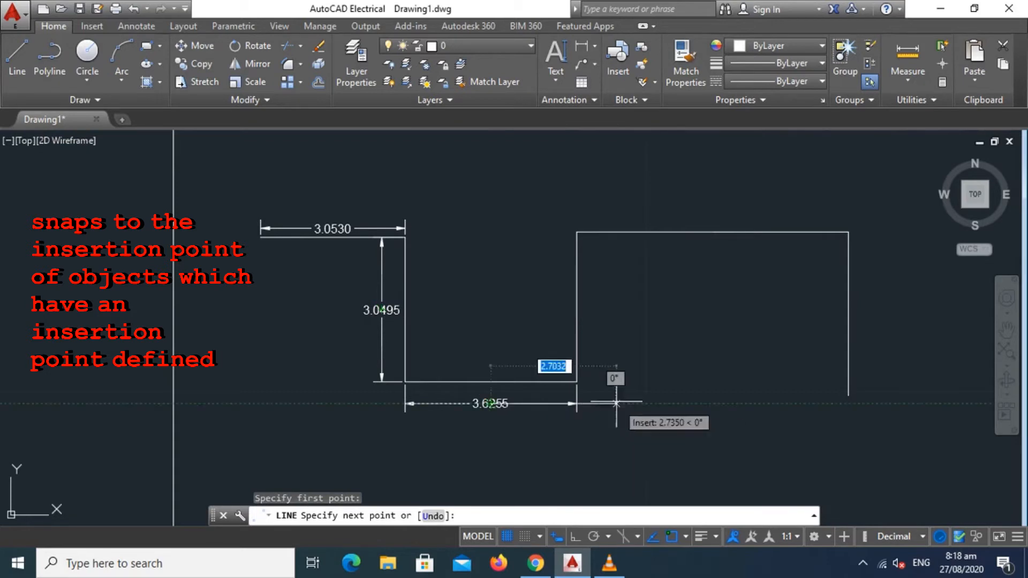
pyautogui.click(382, 310)
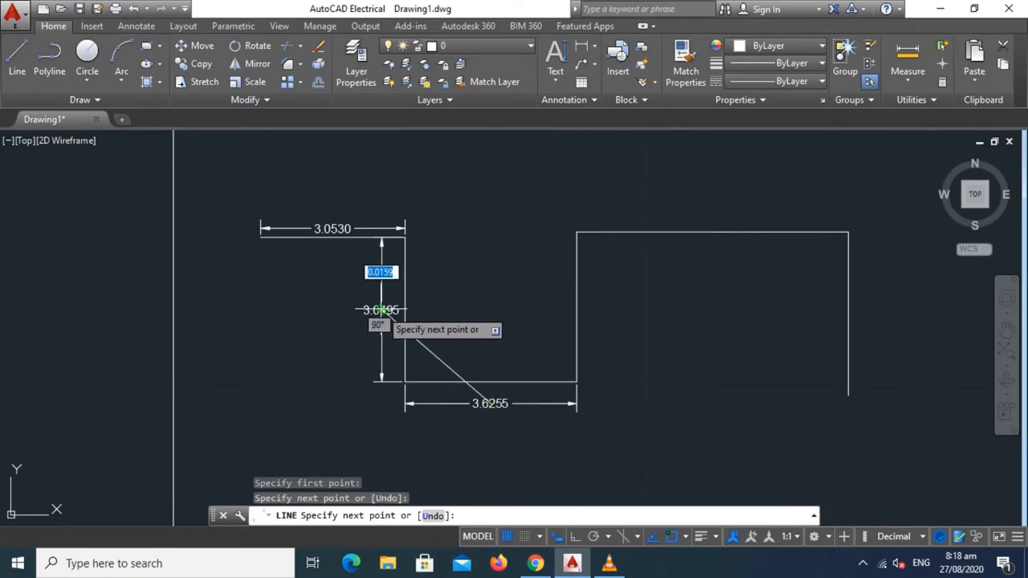
pyautogui.click(335, 229)
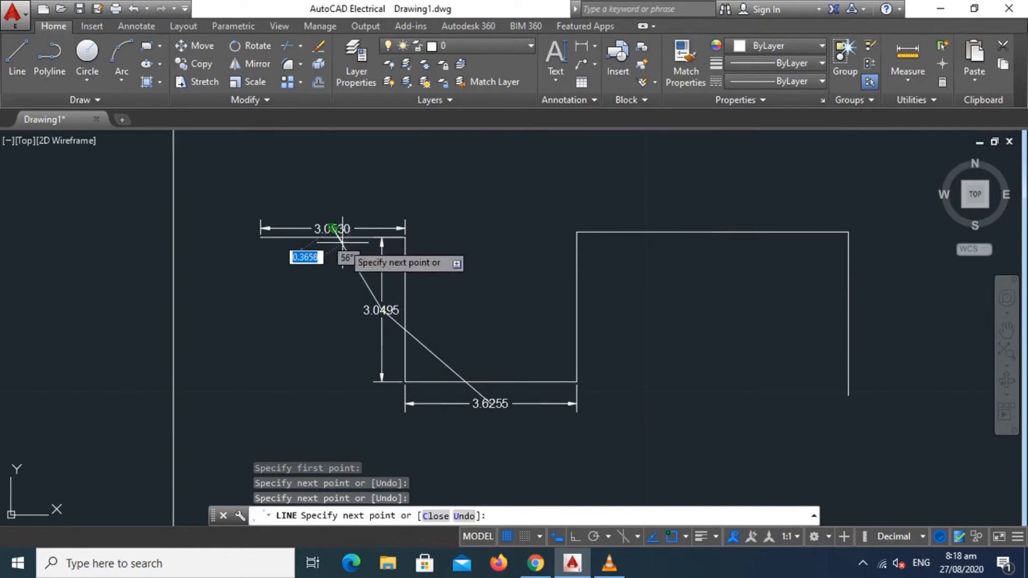
pyautogui.press('Return')
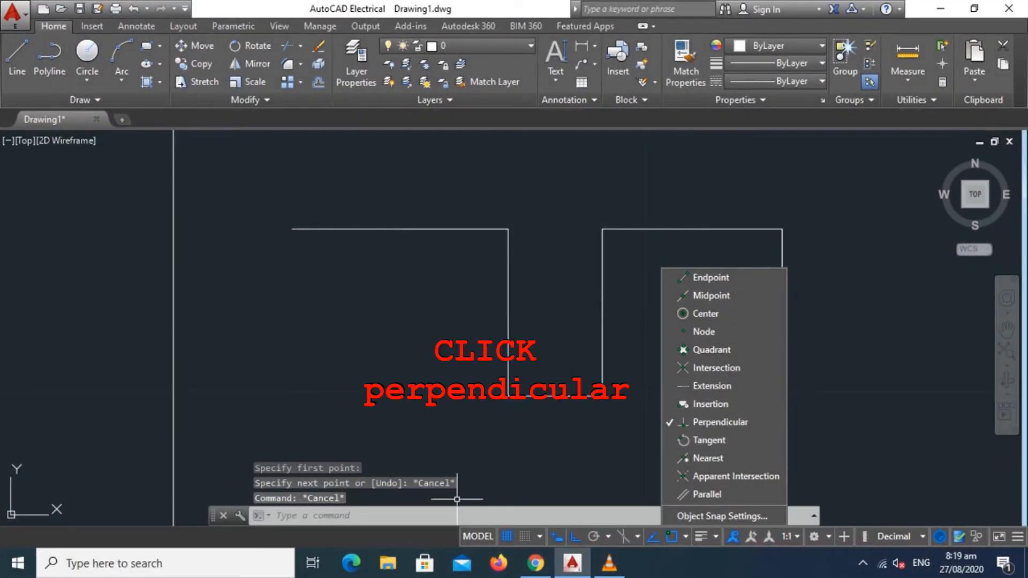
# Step: Using the Perpendicular snap, draw a line down from the upper-left horizontal segment, then across to meet the adjacent vertical segment at right angles
pyautogui.click(593, 474)
pyautogui.click(18, 60)
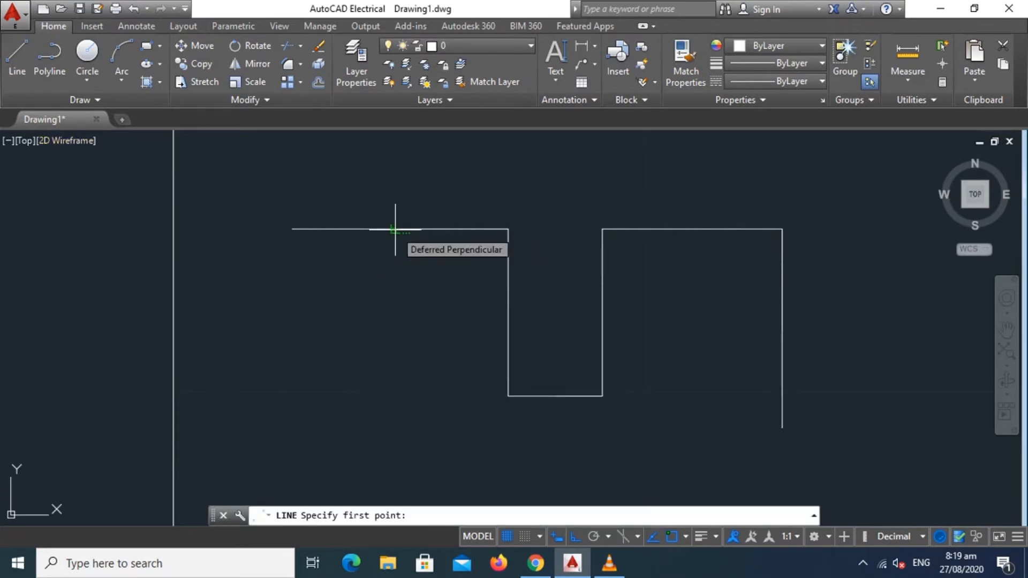
pyautogui.click(395, 229)
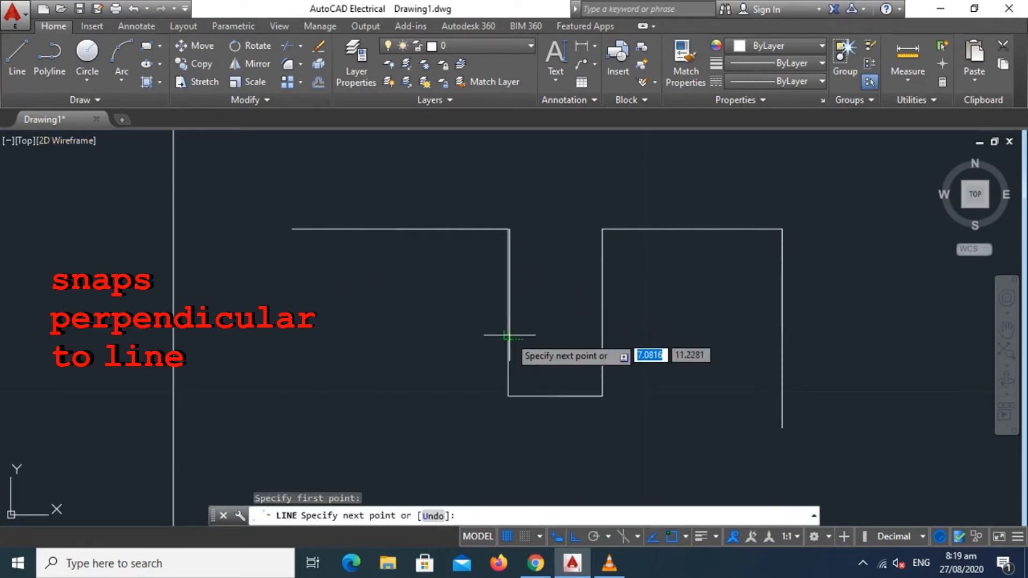
pyautogui.click(393, 349)
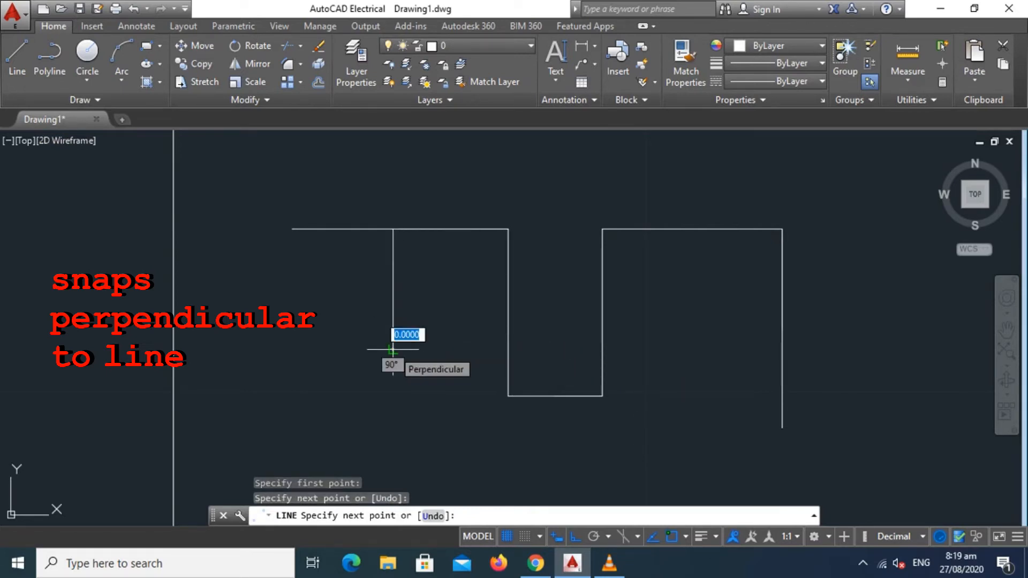
pyautogui.click(508, 349)
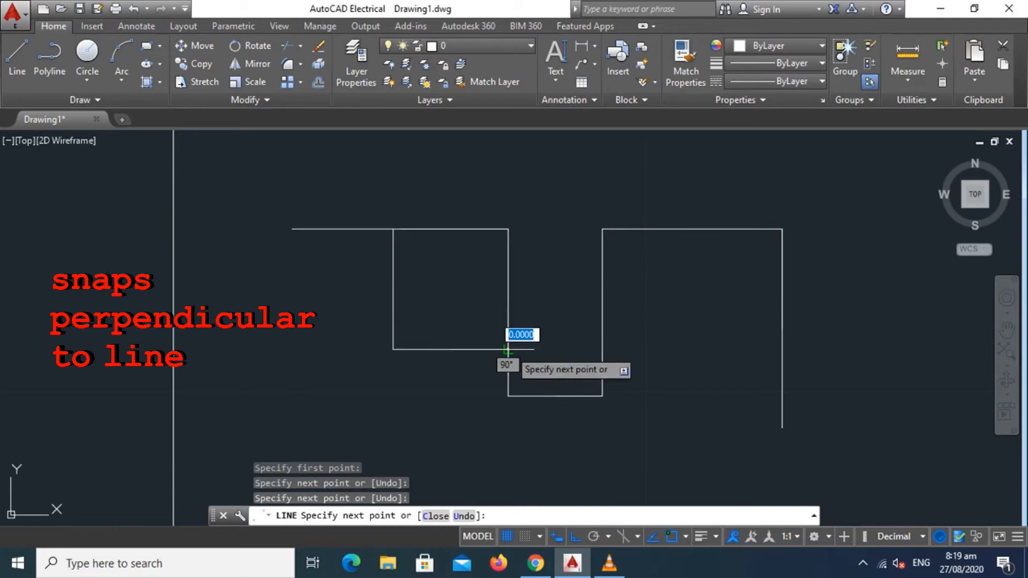
pyautogui.press('Return')
# Step: Draw a vertical line from below up to the left end area of the upper-left horizontal segment, snapping perpendicular to it
pyautogui.click(17, 53)
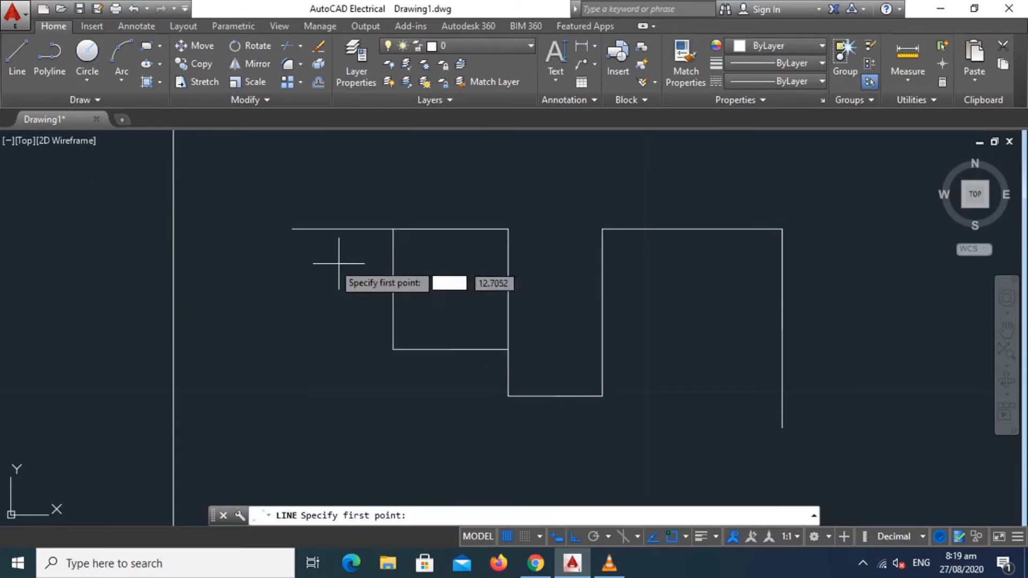
pyautogui.click(312, 405)
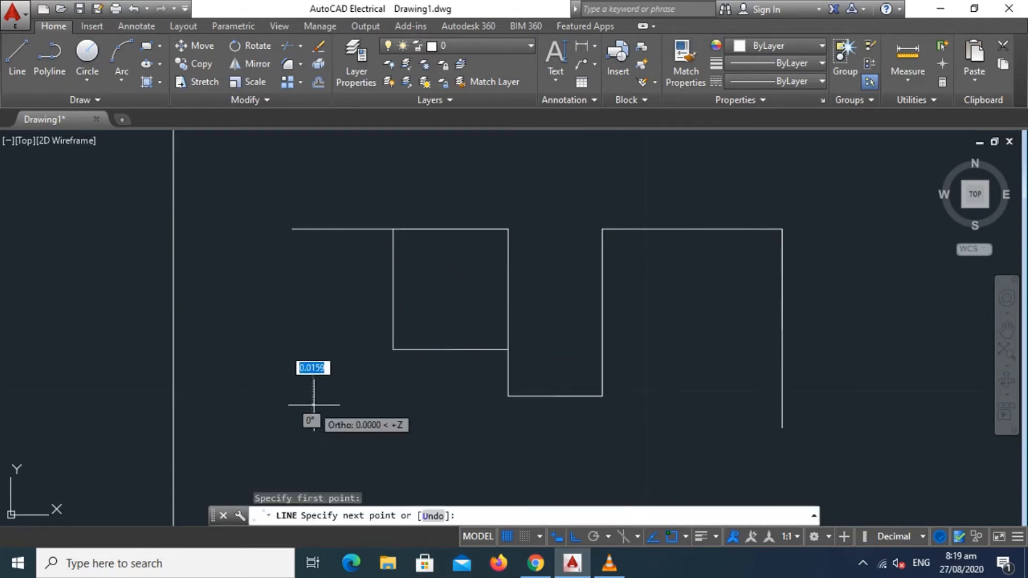
pyautogui.click(312, 229)
pyautogui.press('Return')
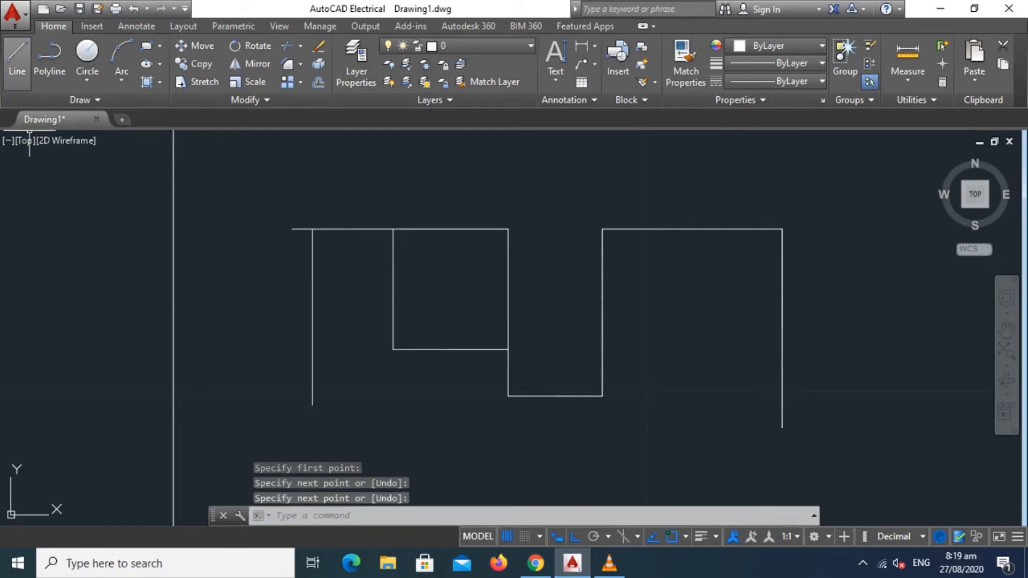
# Step: Draw a vertical line inside the right-hand open shape up to its top segment, snapping perpendicular to it
pyautogui.press('Return')
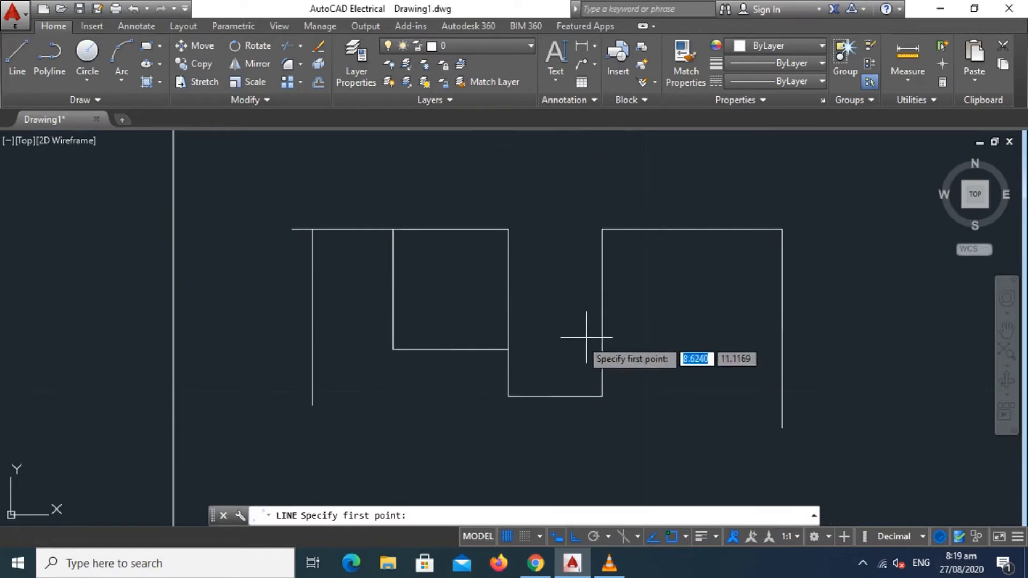
pyautogui.click(699, 389)
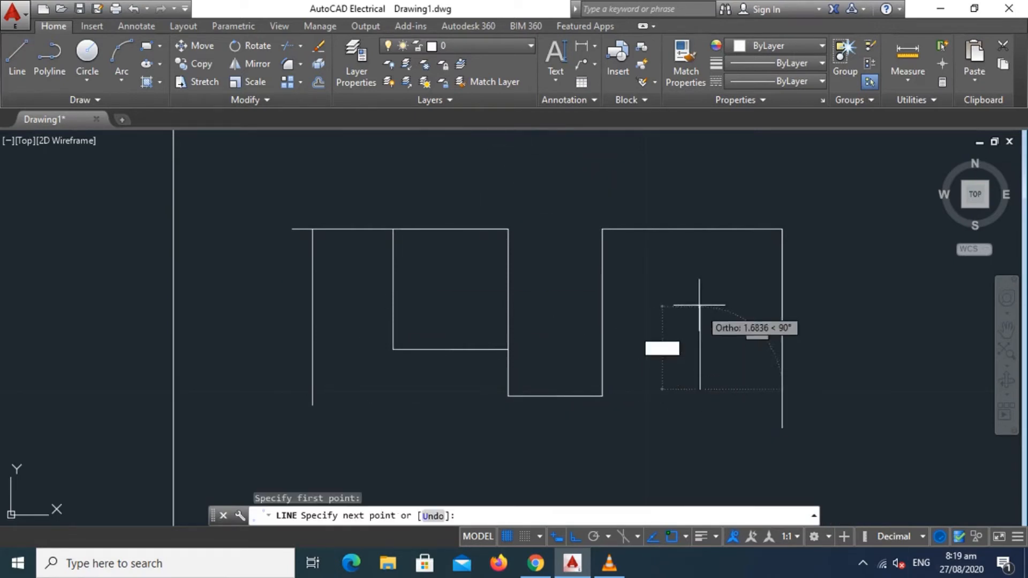
pyautogui.click(699, 230)
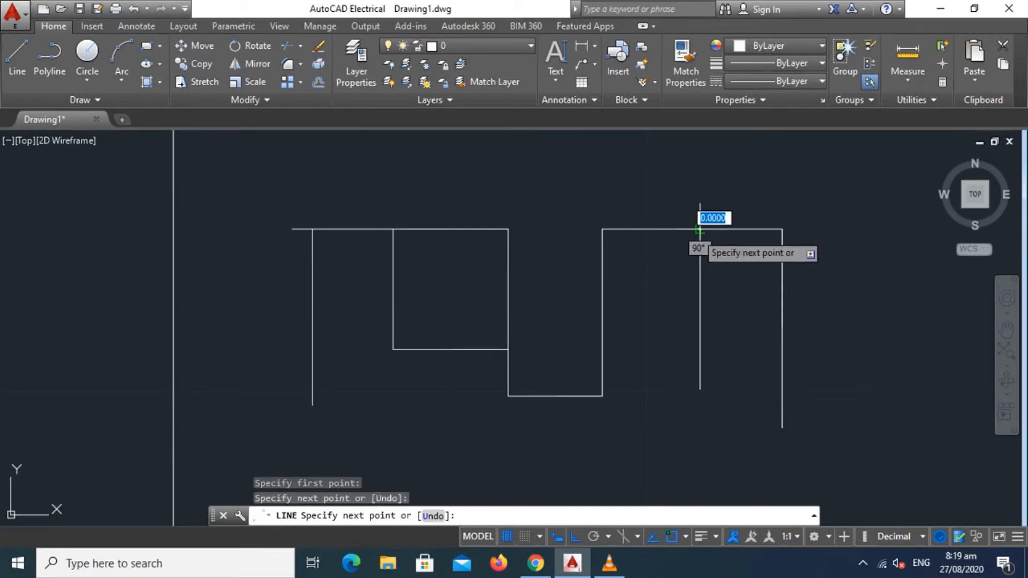
pyautogui.press('Return')
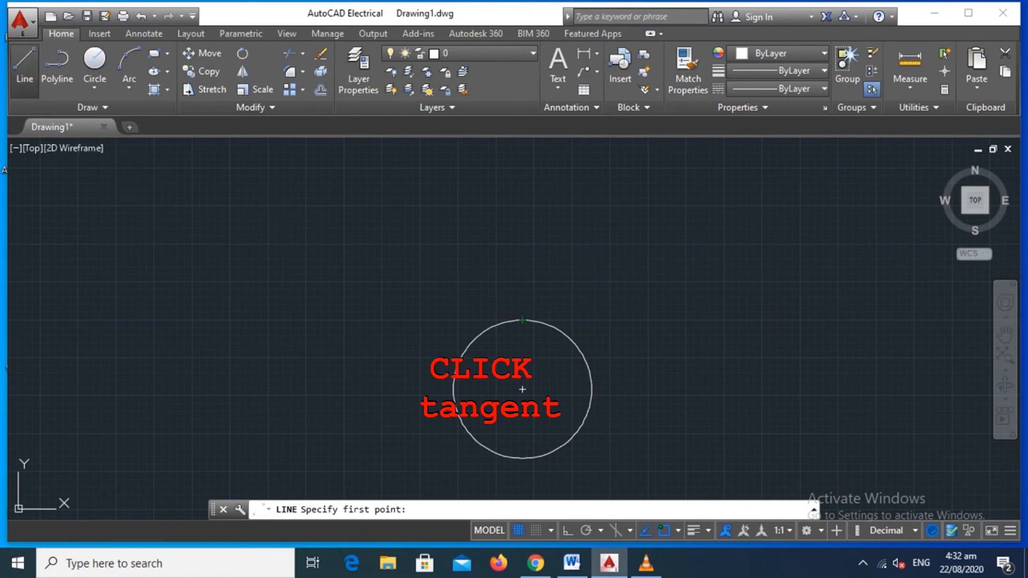
# Step: Draw a line tangent to the top of the circle, extending up and to the right
pyautogui.click(24, 62)
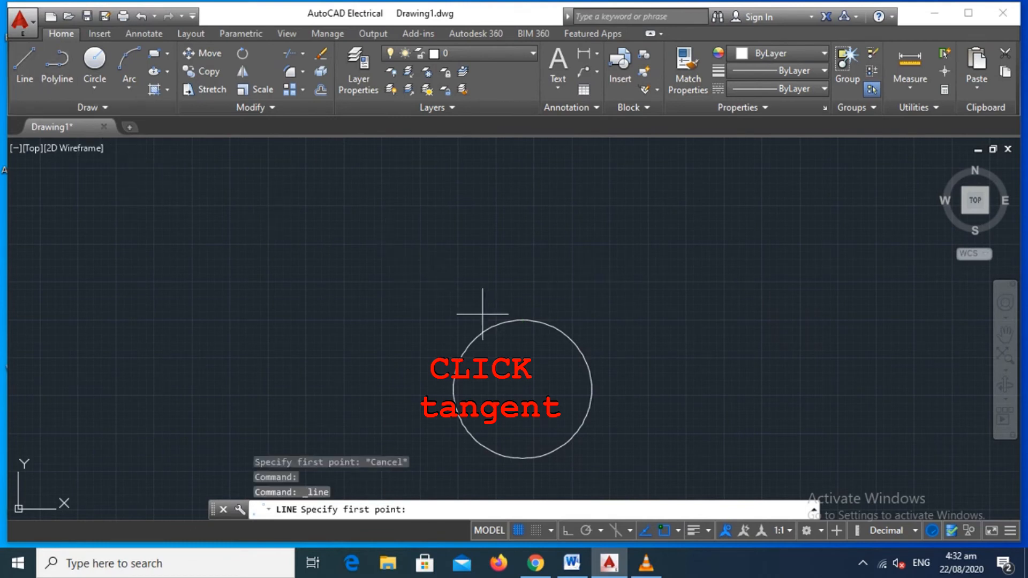
pyautogui.click(506, 319)
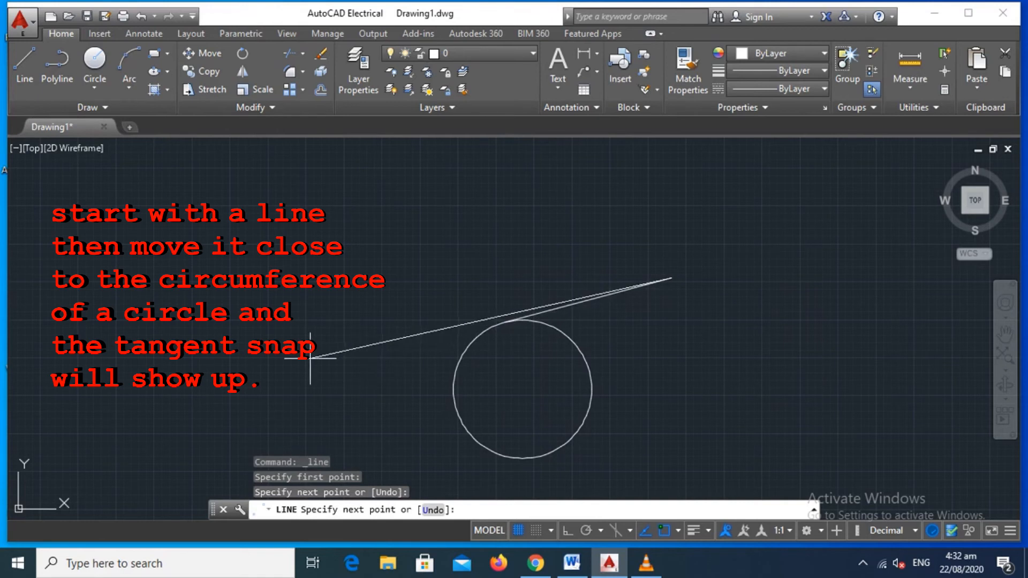
pyautogui.press('Return')
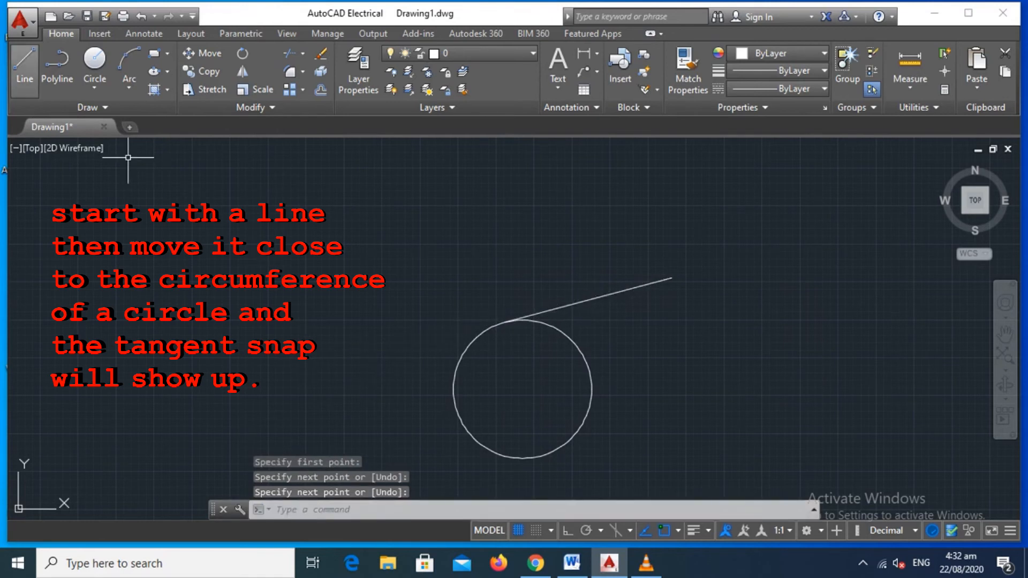
# Step: Draw a second line tangent to the circle's lower right side, extending up and to the right
pyautogui.press('Return')
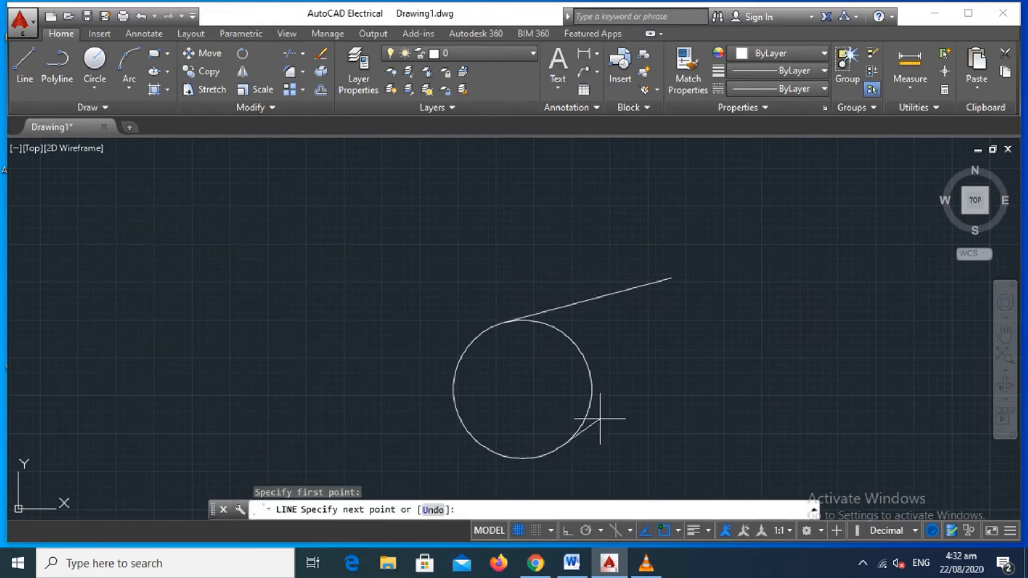
pyautogui.click(787, 349)
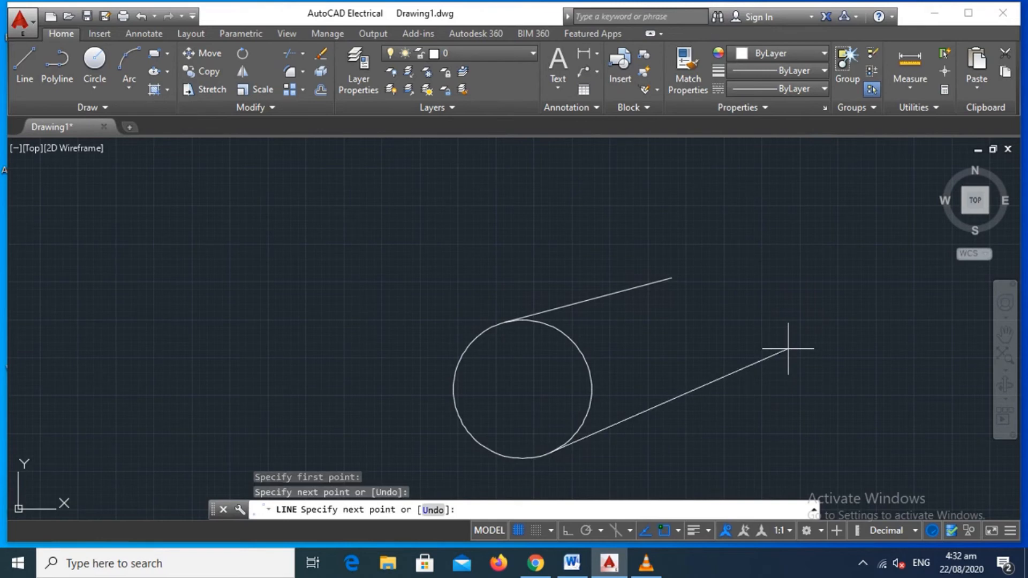
pyautogui.press('Return')
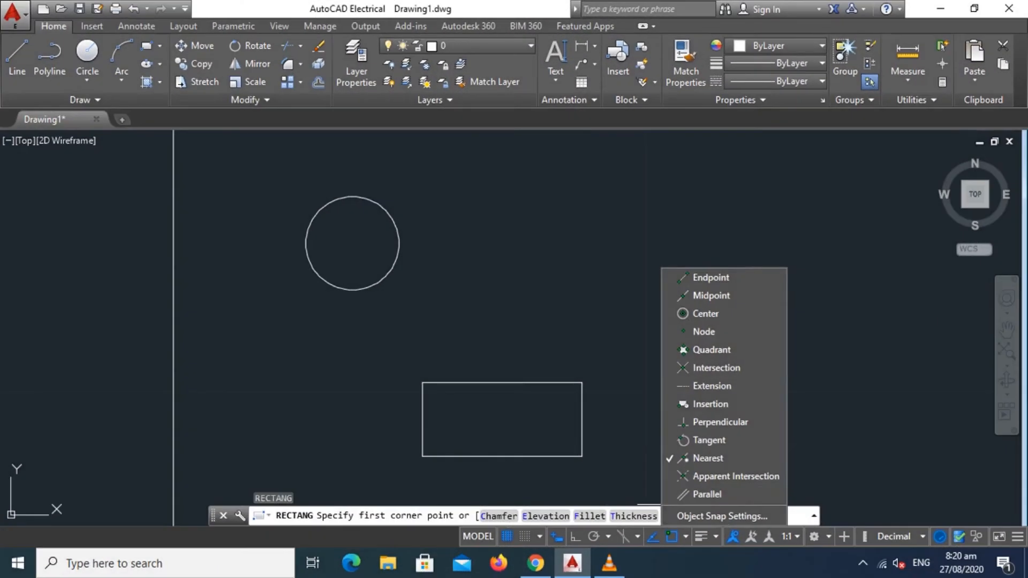
# Step: With the Nearest snap and Ortho off, draw connected lines from the circle's lower right to the rectangle's top edge, then to its left edge
pyautogui.click(685, 467)
pyautogui.click(16, 59)
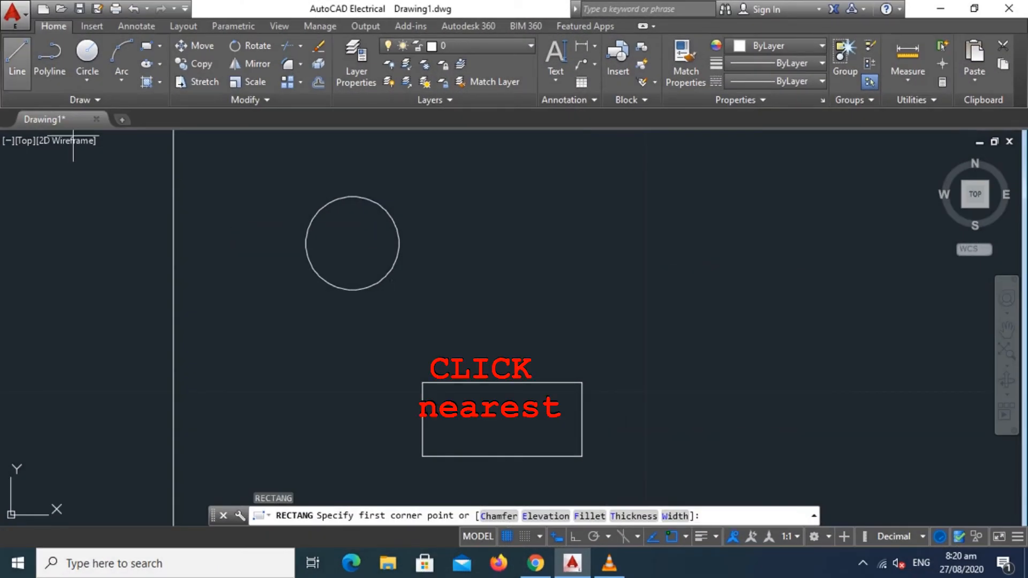
pyautogui.click(382, 279)
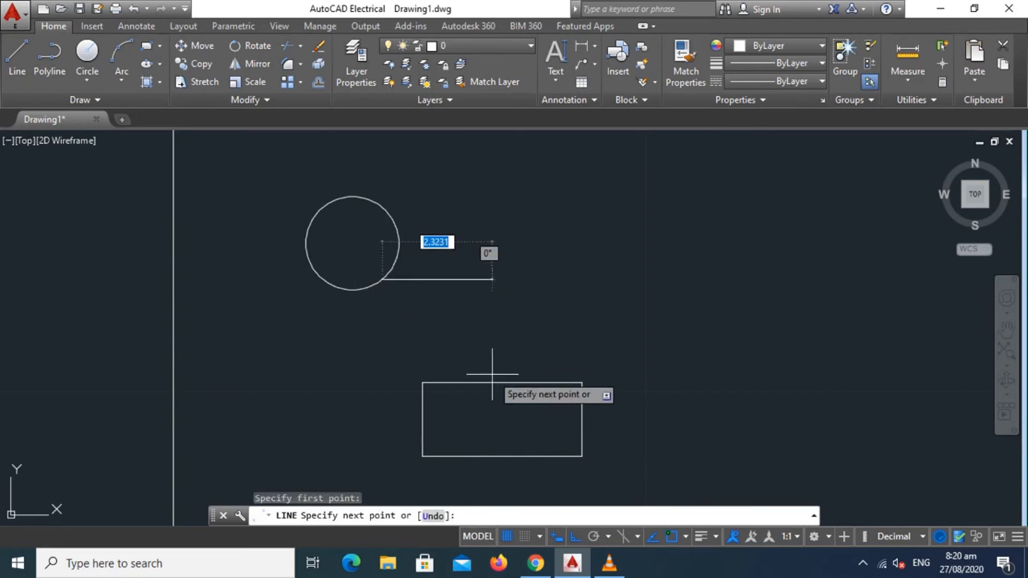
pyautogui.press('F8')
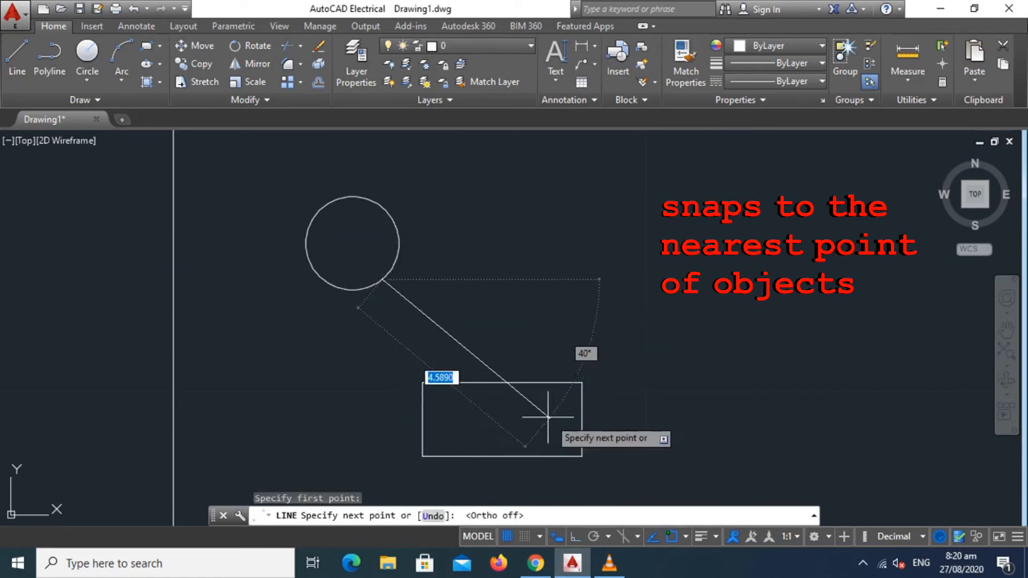
pyautogui.click(509, 382)
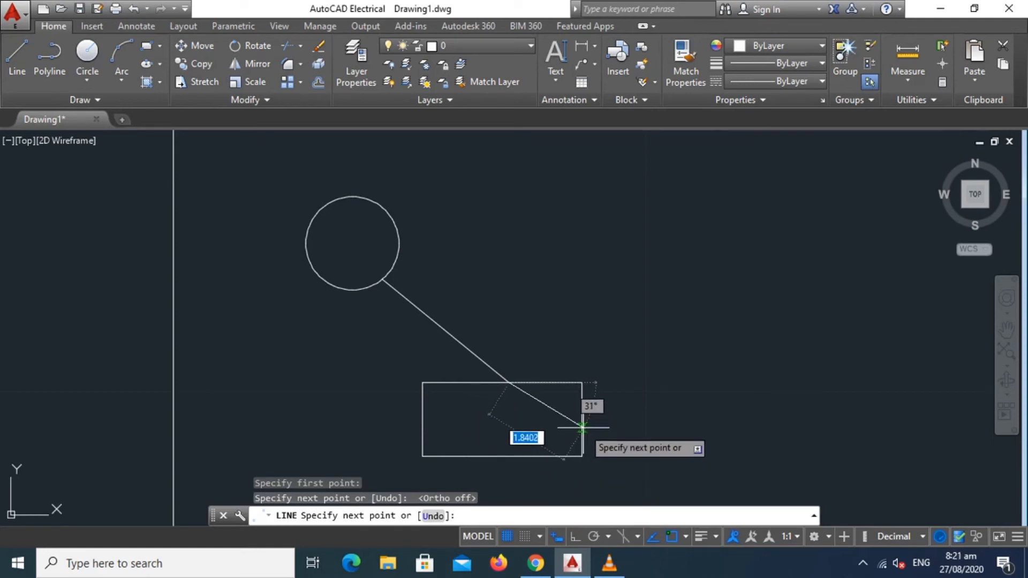
pyautogui.click(508, 382)
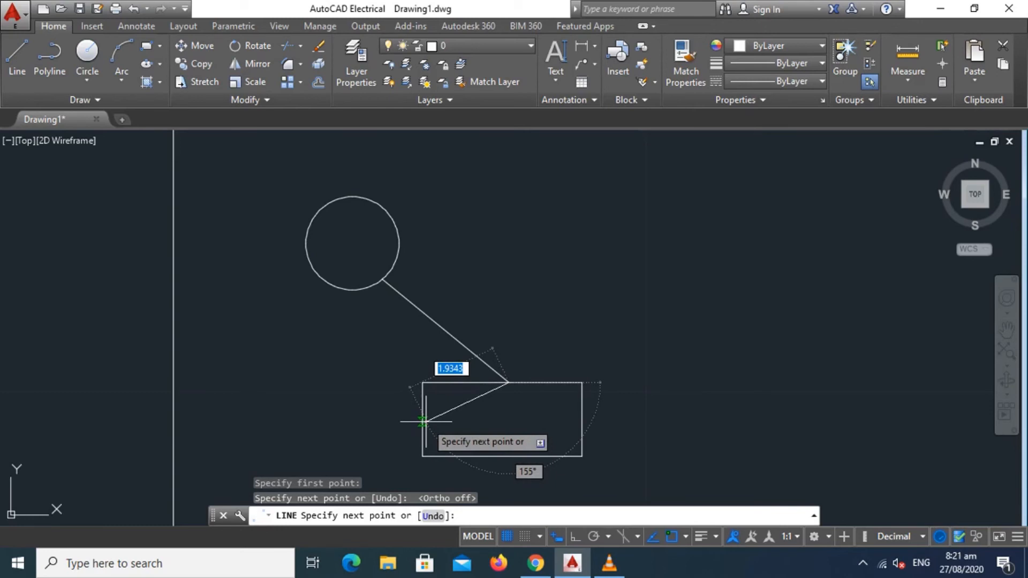
pyautogui.click(426, 420)
pyautogui.press('Return')
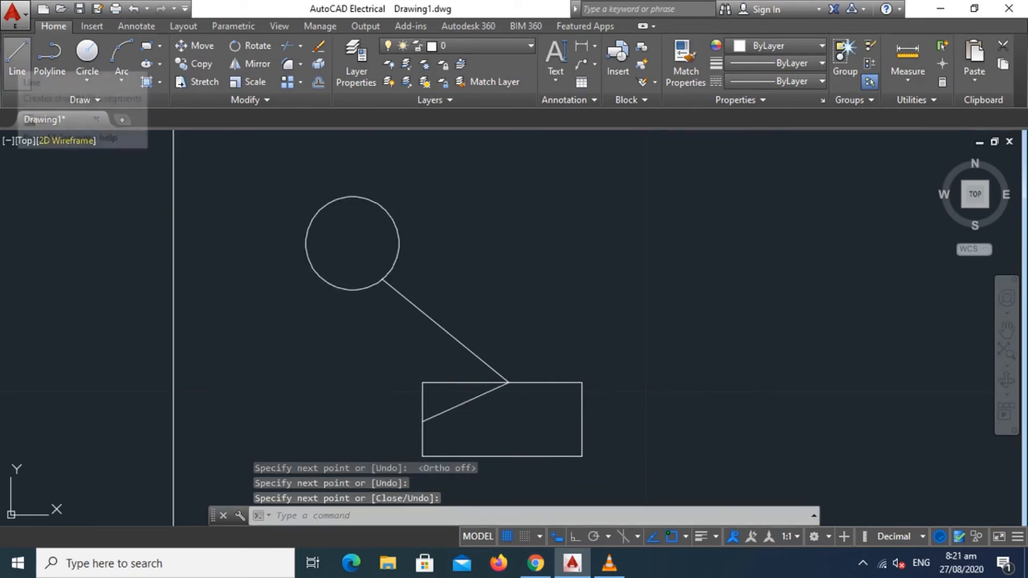
# Step: Draw a second line from the circle's right side to the rectangle's top edge, snapping both ends to the nearest points
pyautogui.click(17, 53)
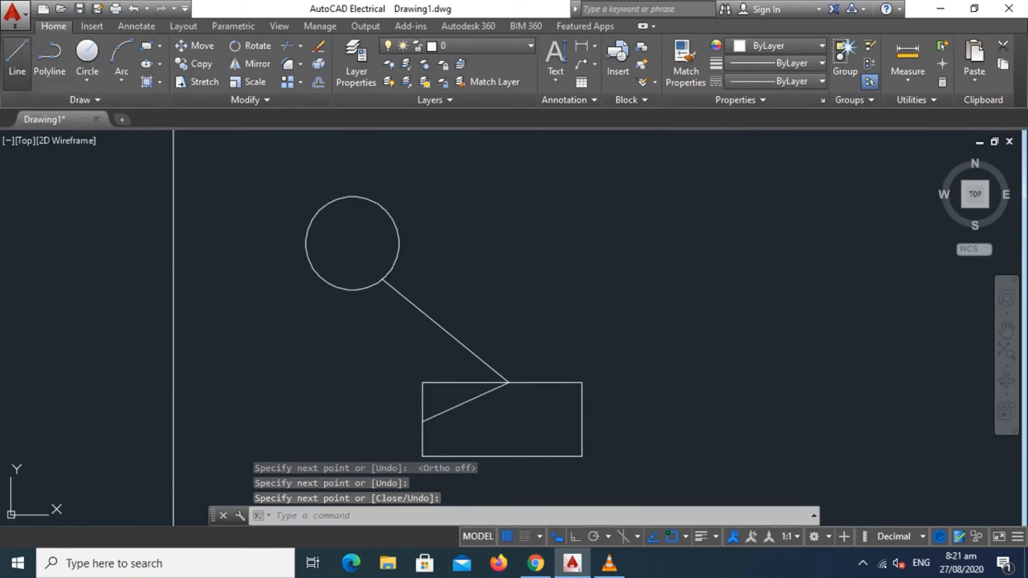
pyautogui.click(398, 247)
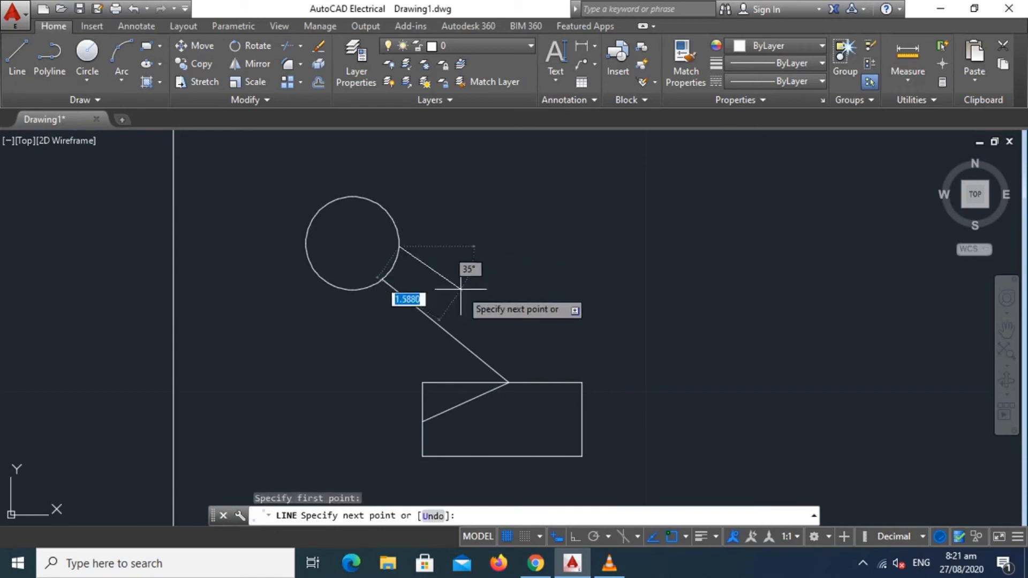
pyautogui.click(551, 380)
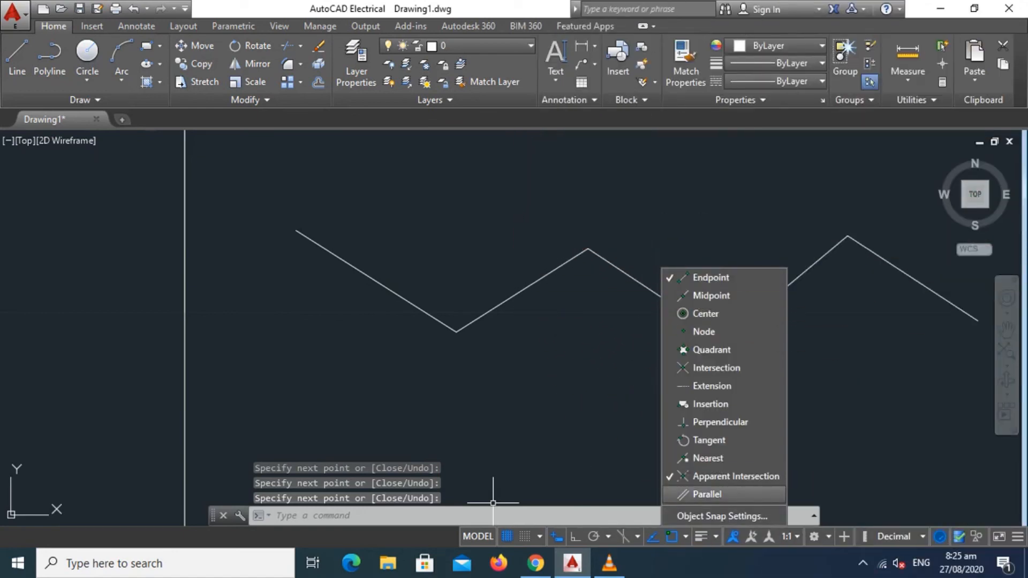
# Step: Enable the Parallel object snap and draw a line below the zigzag's leftmost segment, parallel to it
pyautogui.click(707, 495)
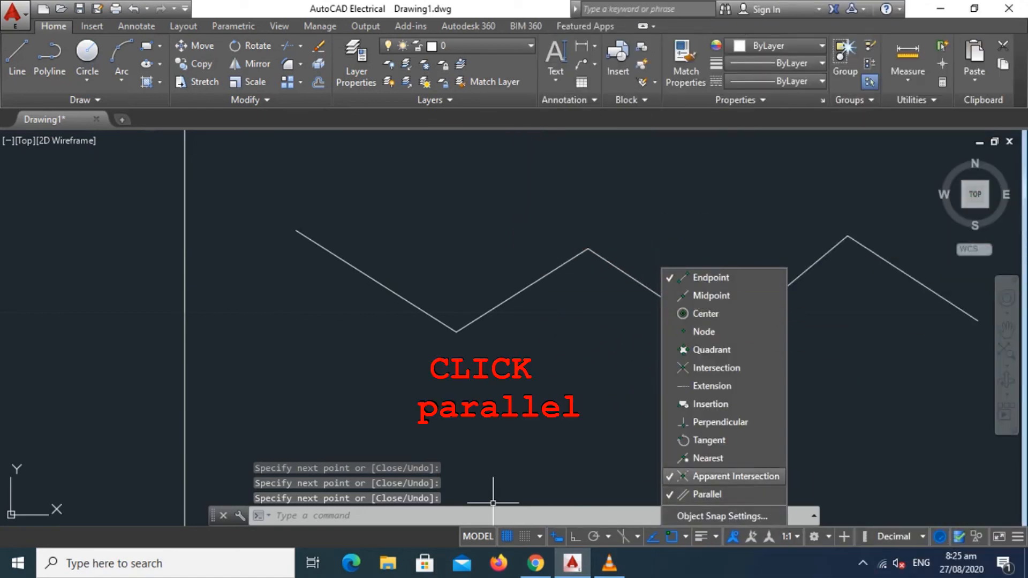
pyautogui.click(17, 58)
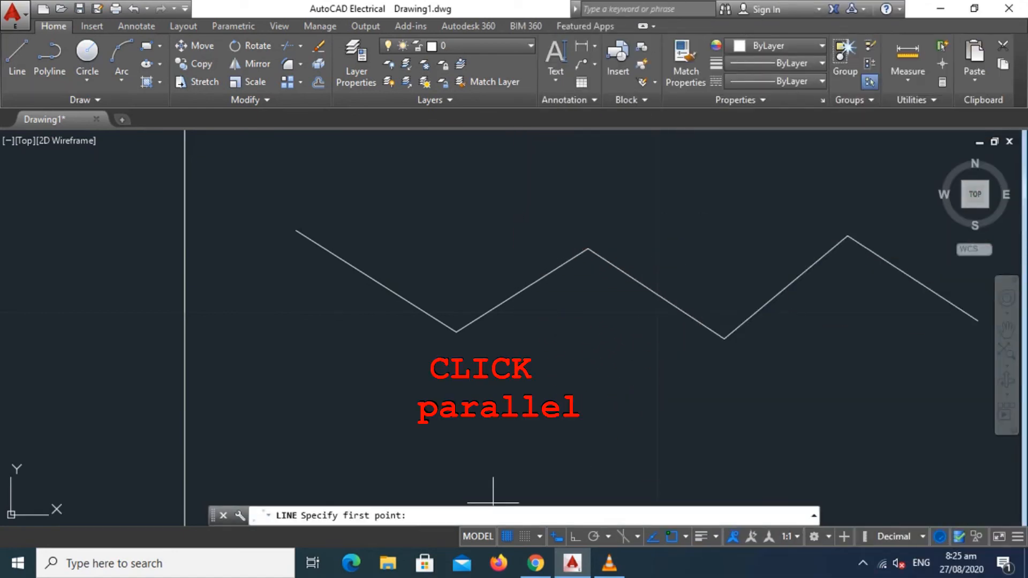
pyautogui.click(253, 299)
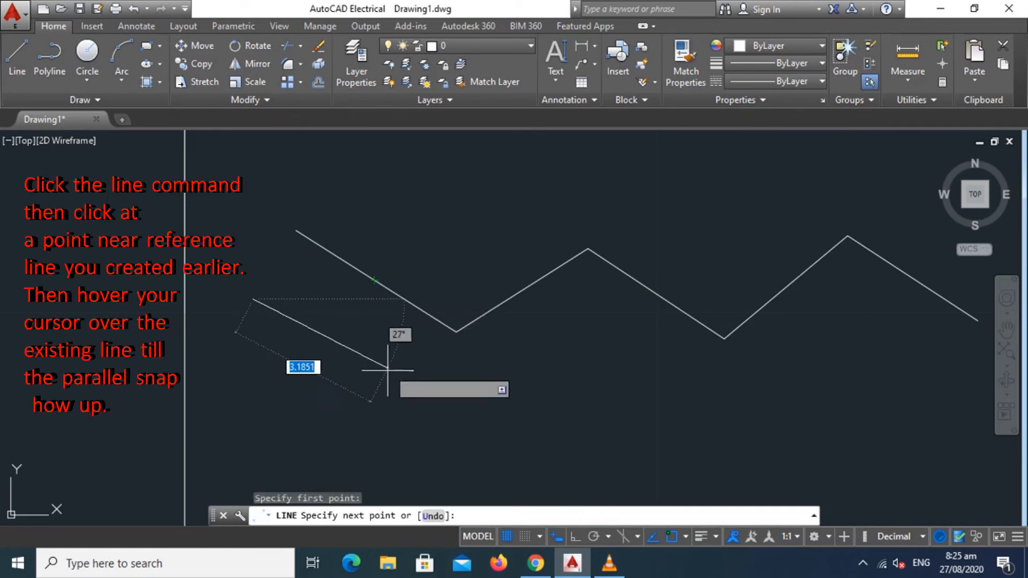
pyautogui.click(454, 427)
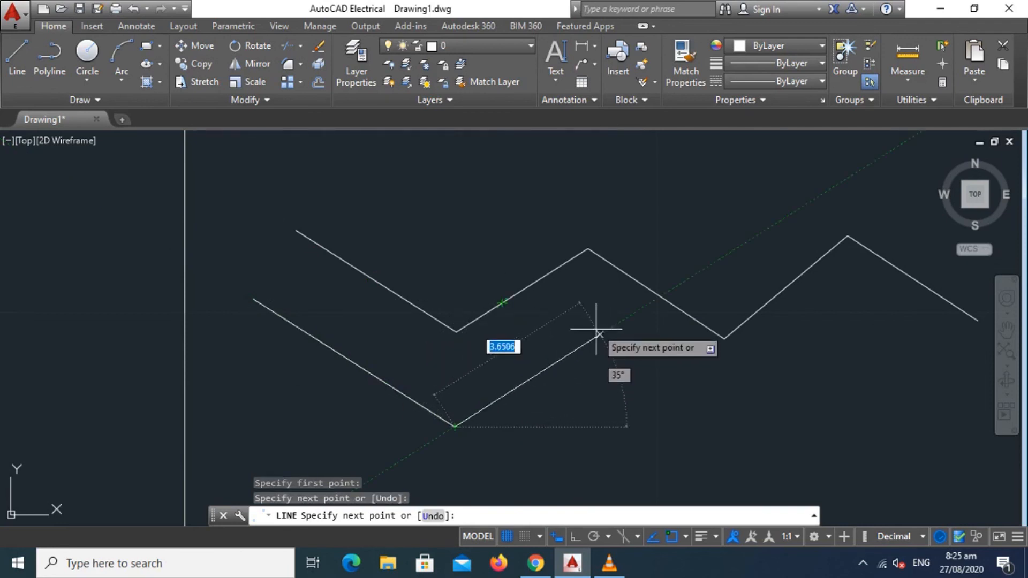
# Step: Continue the lower line with four more connected segments, each snapped parallel to the corresponding segment of the upper zigzag
pyautogui.click(597, 335)
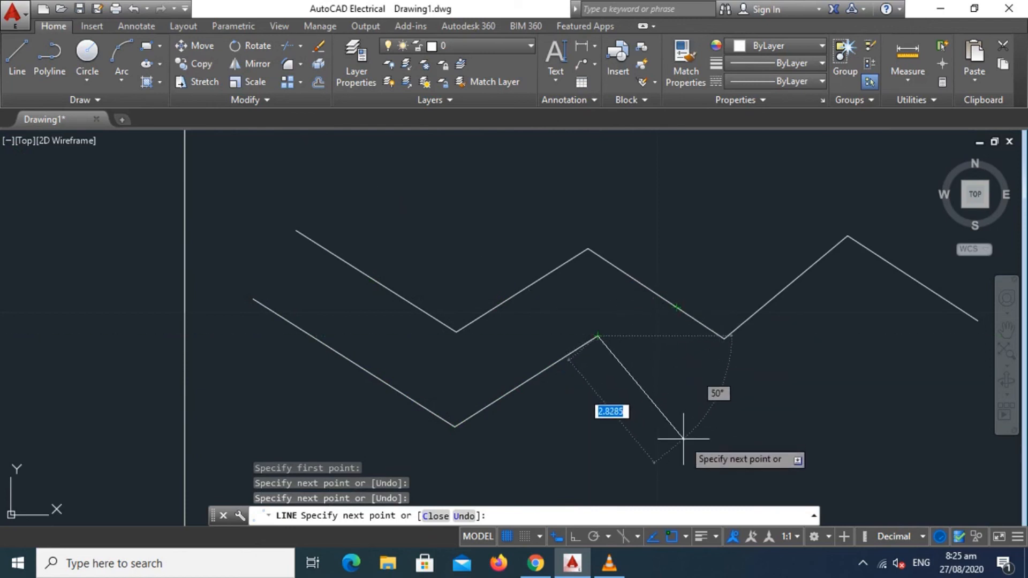
pyautogui.click(746, 433)
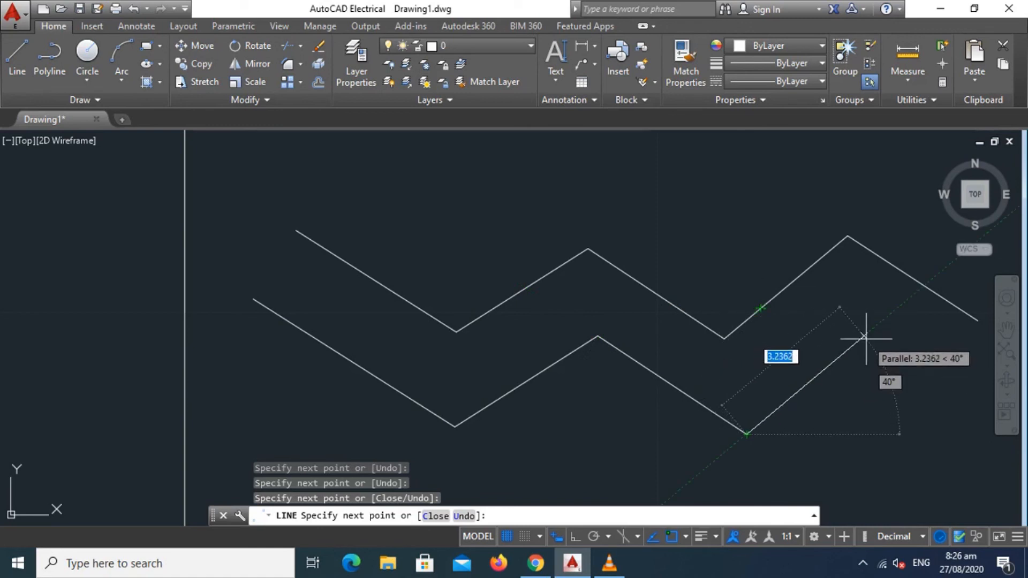
pyautogui.click(865, 336)
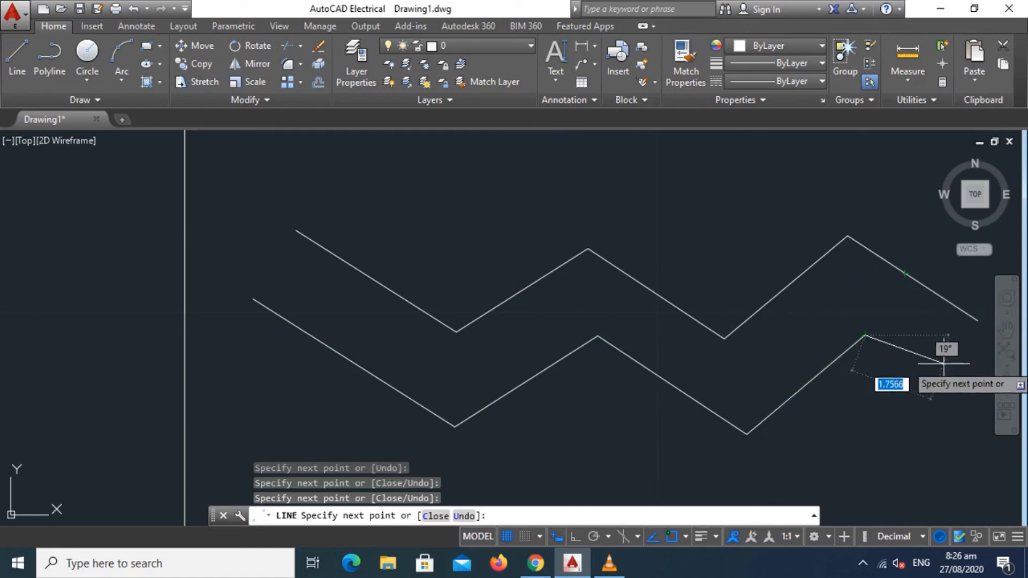
pyautogui.click(953, 395)
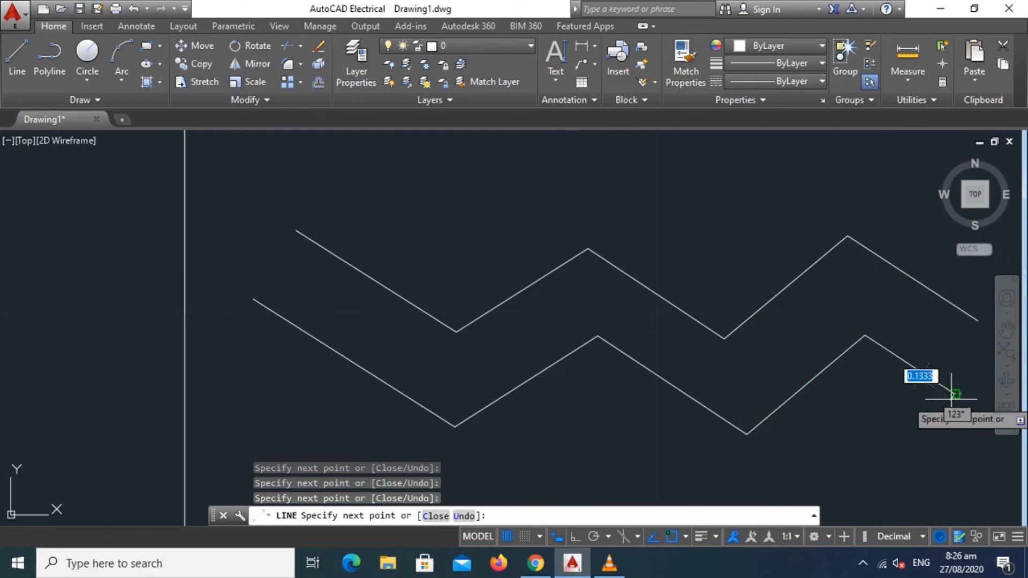
pyautogui.press('Return')
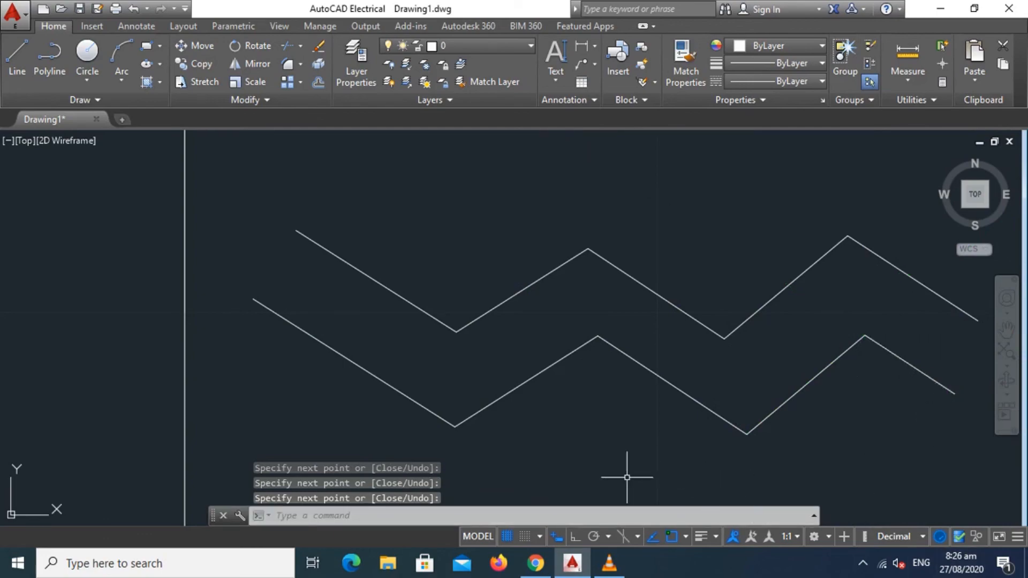